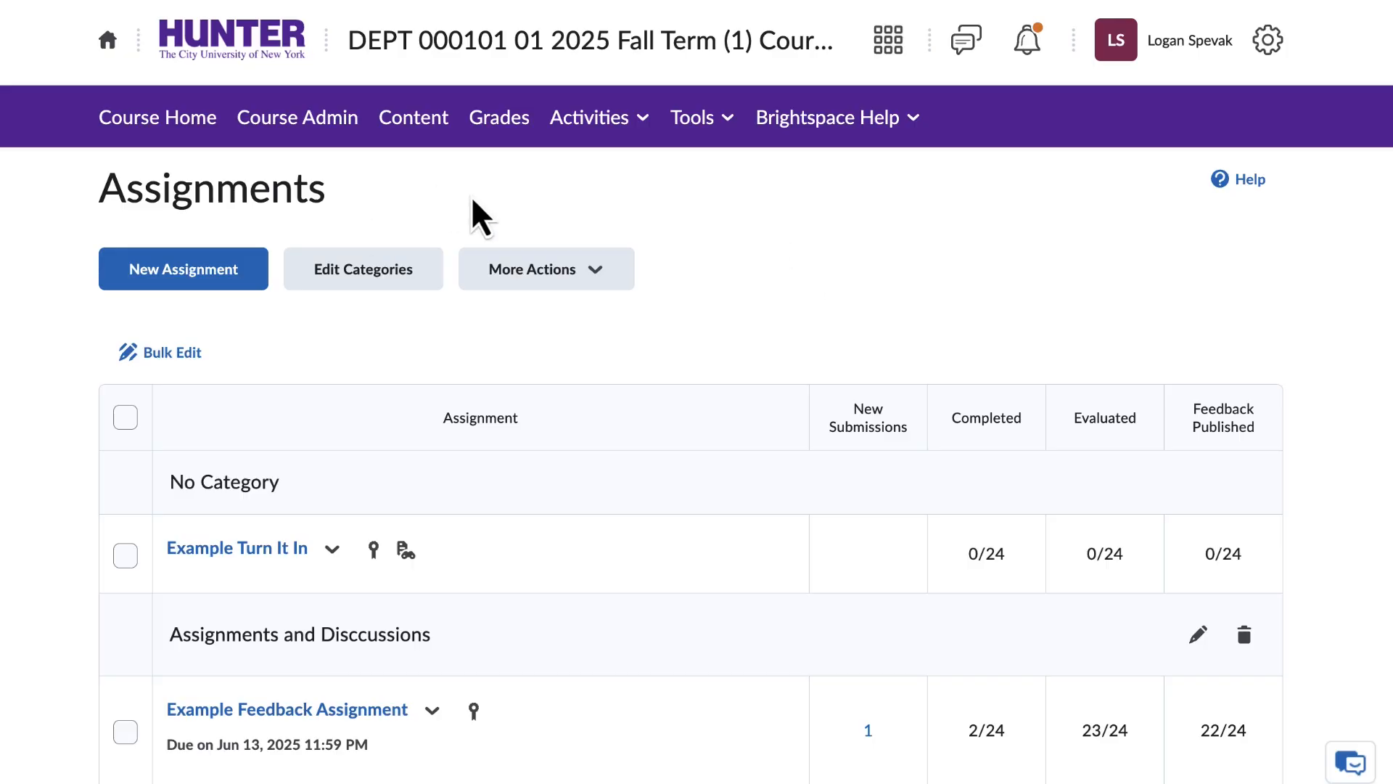
Go to the course's Assignments page and start a new assignment.
{"action": "left_click", "coordinate": [618, 129]}
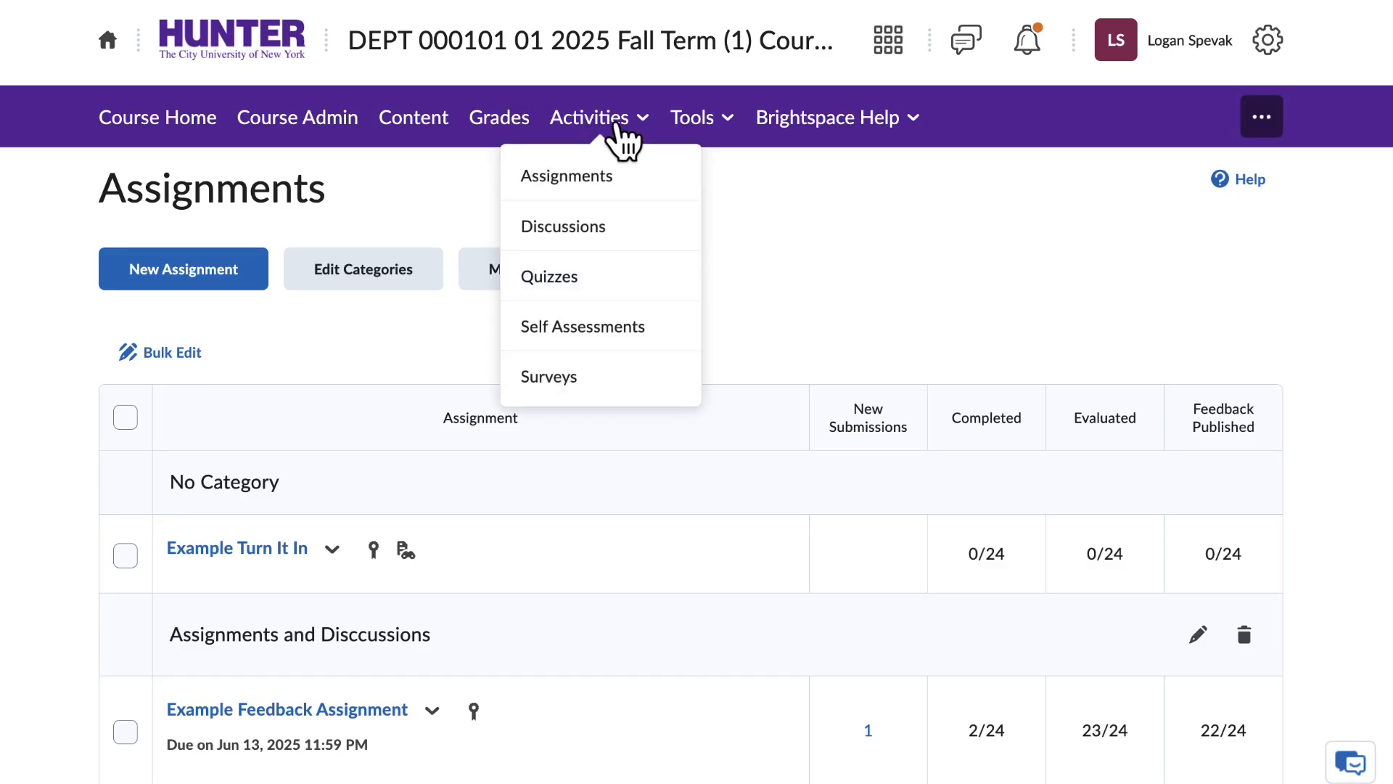
{"action": "left_click", "coordinate": [577, 178]}
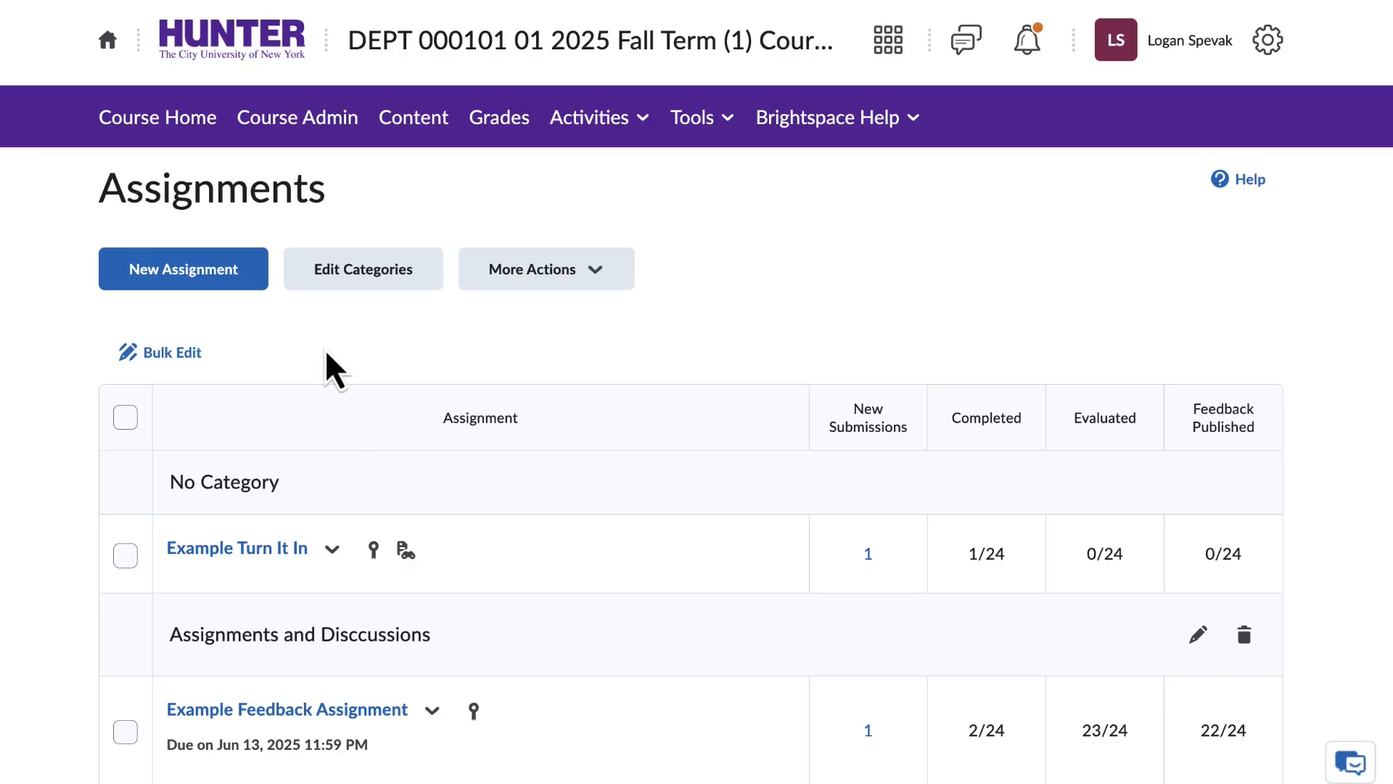
{"action": "left_click", "coordinate": [241, 282]}
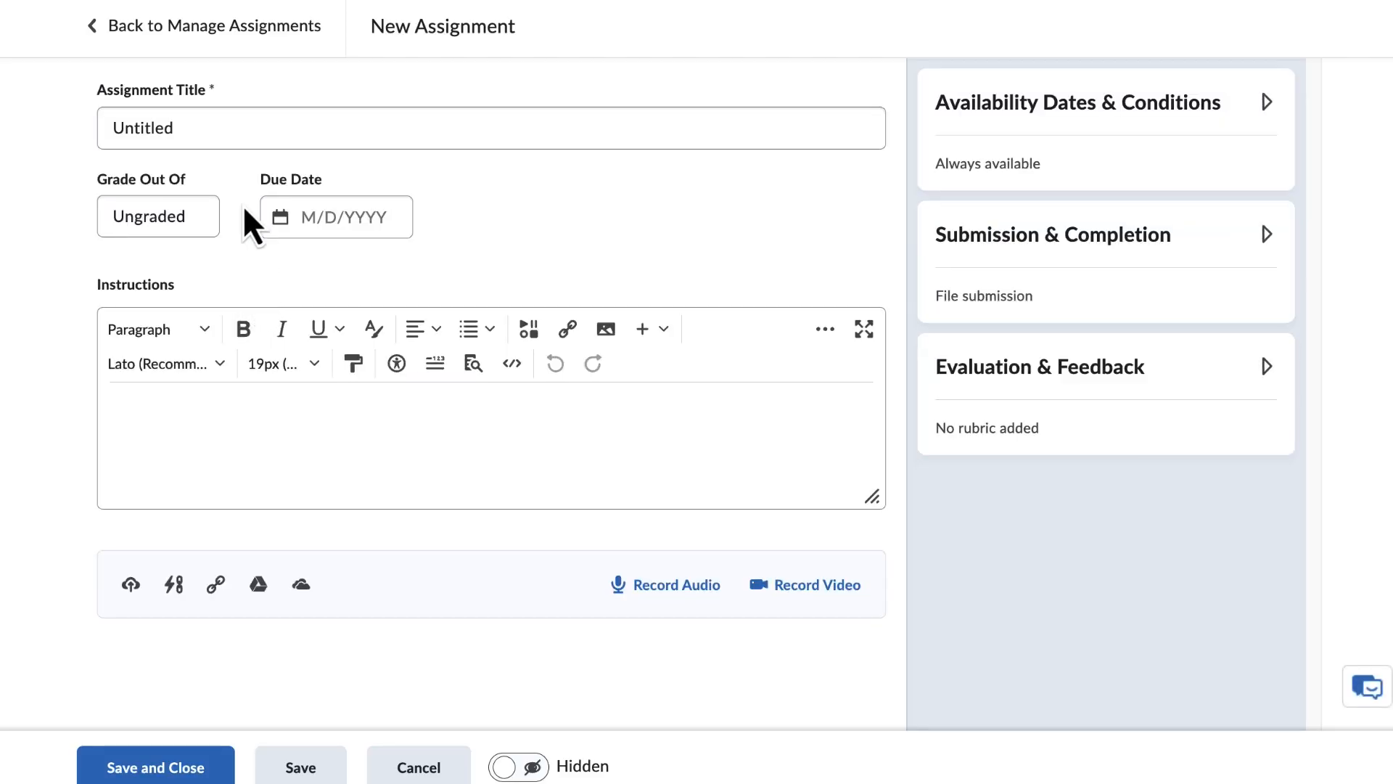
Title the assignment "Turn it in Test" and set its grade to be out of 10 points.
{"action": "left_click_drag", "start_coordinate": [209, 131], "coordinate": [27, 125]}
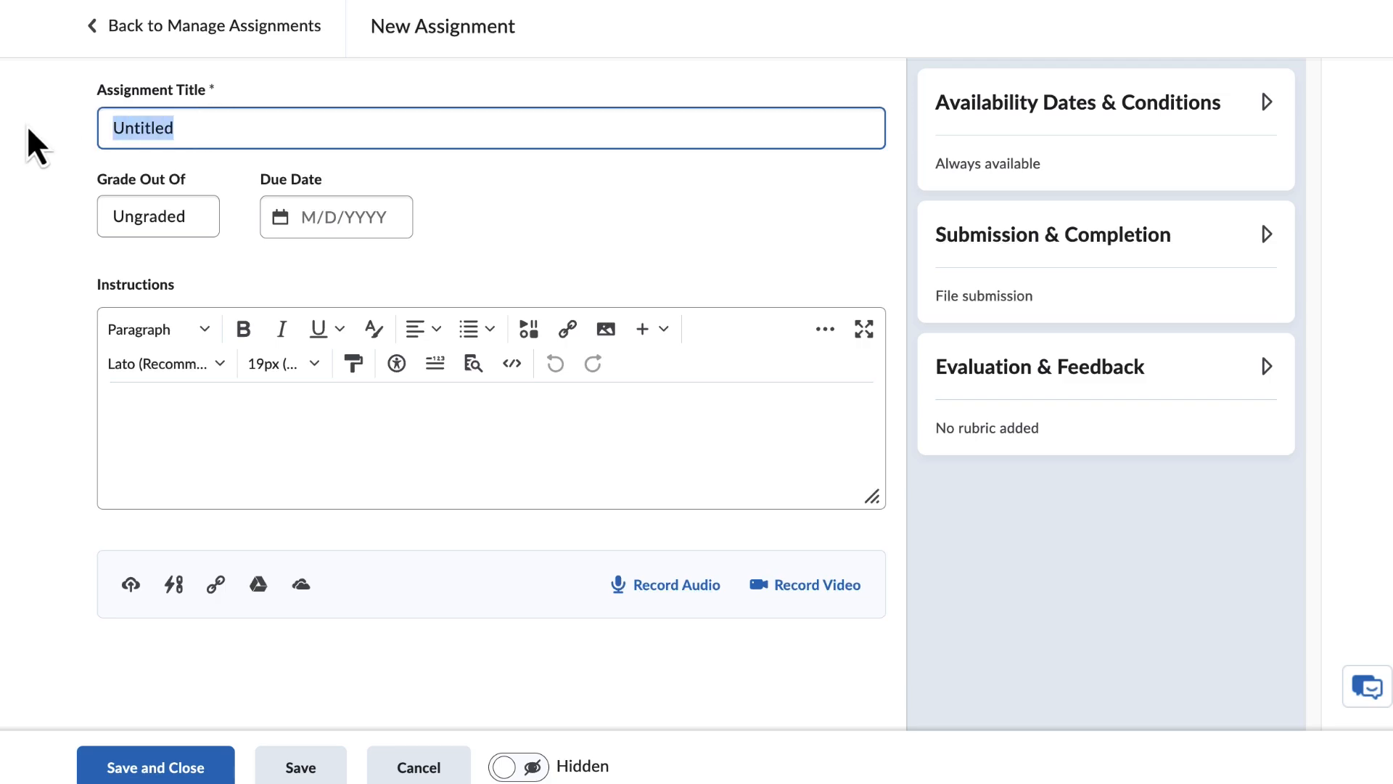
{"action": "type", "text": "Tur"}
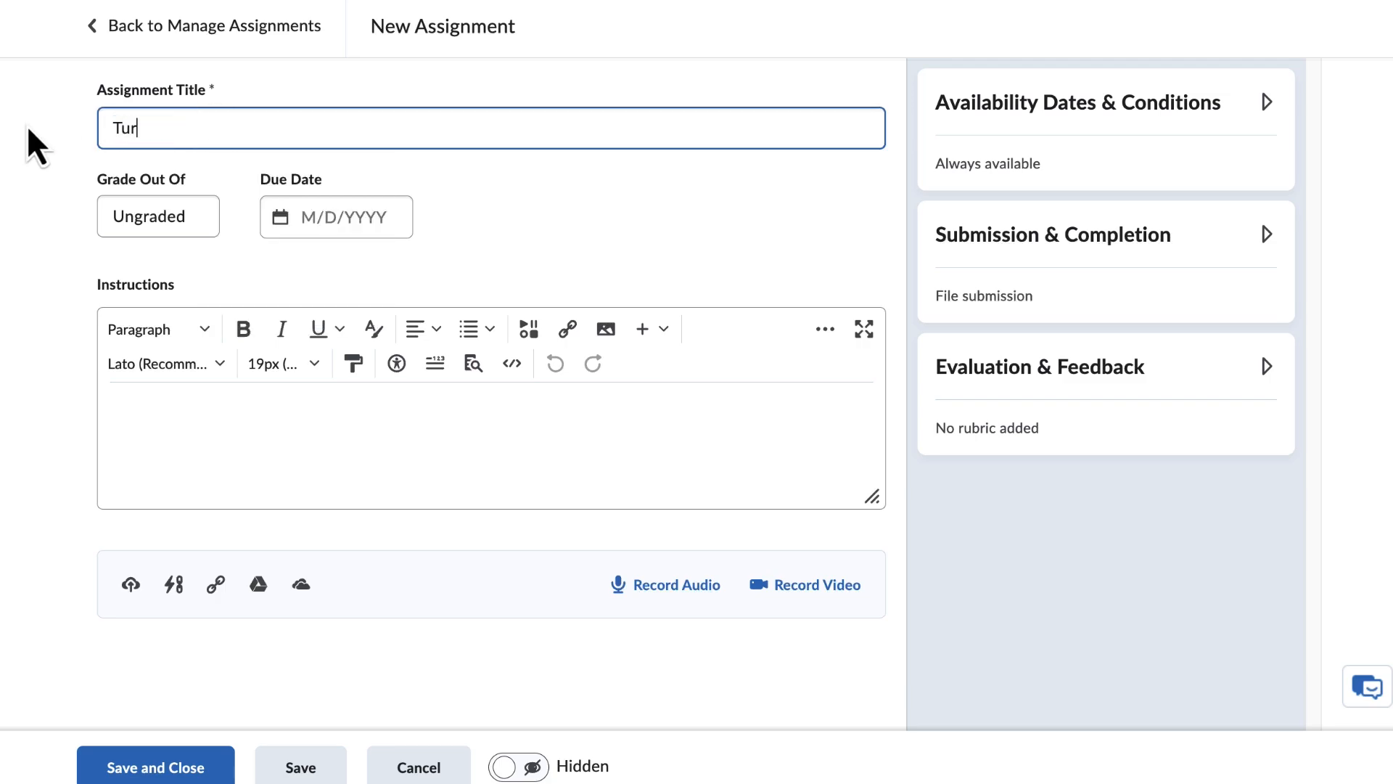
{"action": "type", "text": "n it in Test"}
{"action": "left_click", "coordinate": [181, 217]}
{"action": "type", "text": "10"}
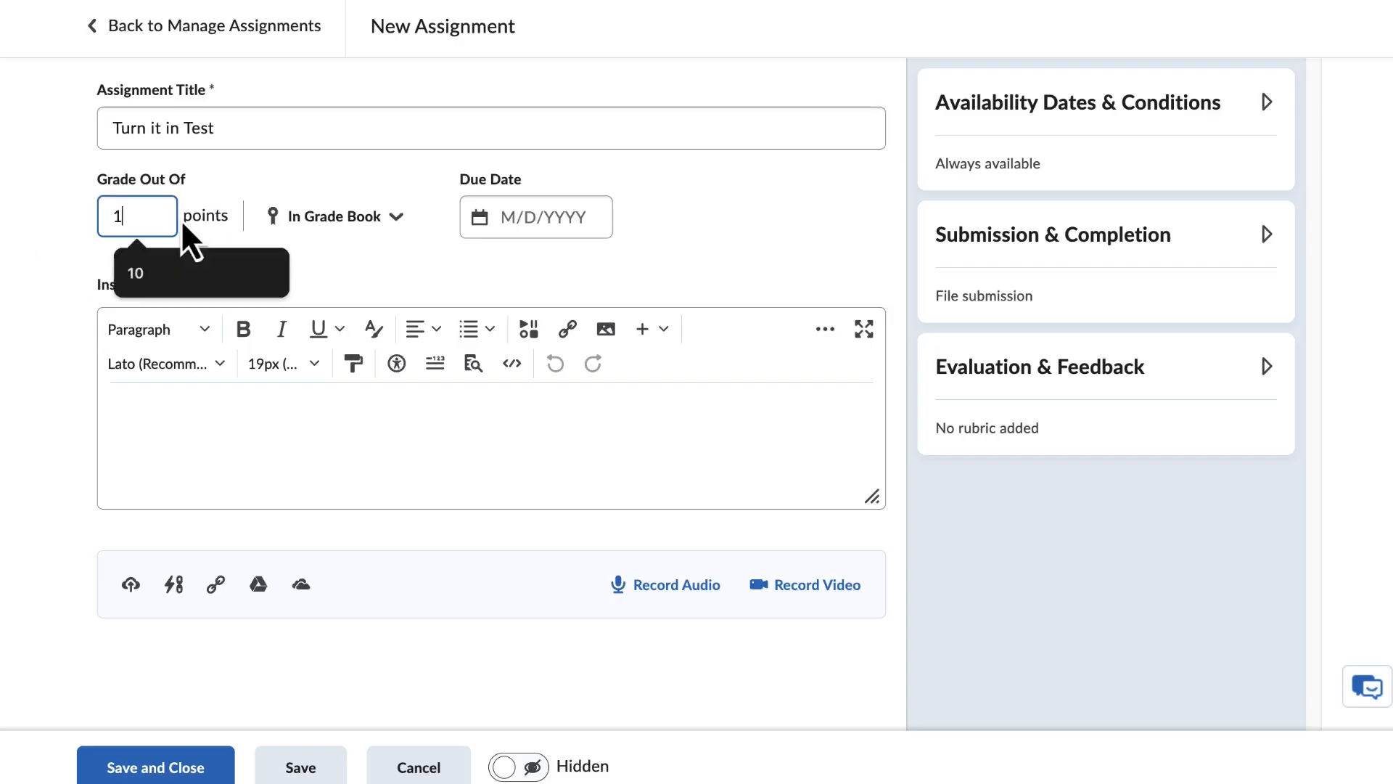
Look over the assignment's Availability Dates & Conditions and Submission & Completion settings.
{"action": "left_click", "coordinate": [1085, 116]}
{"action": "left_click", "coordinate": [1072, 116]}
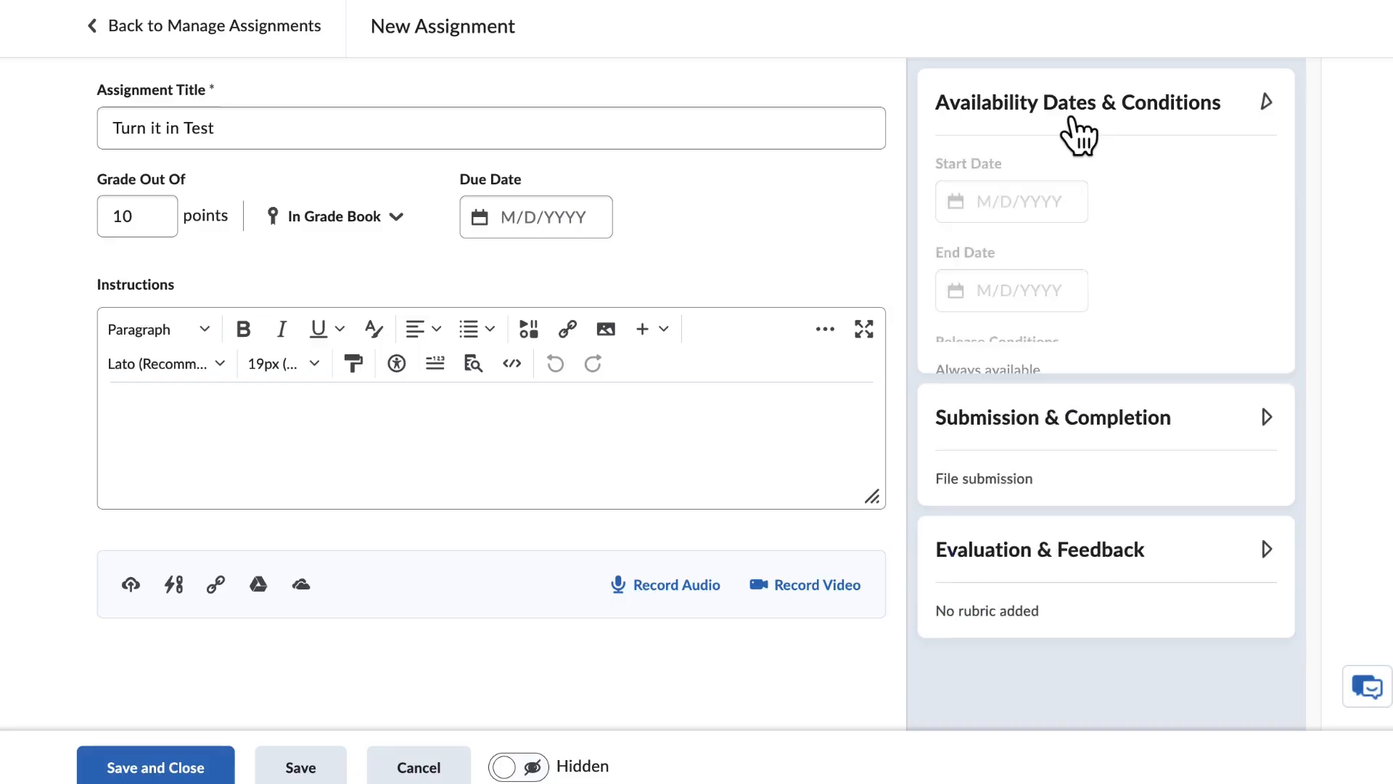
{"action": "left_click", "coordinate": [1048, 235]}
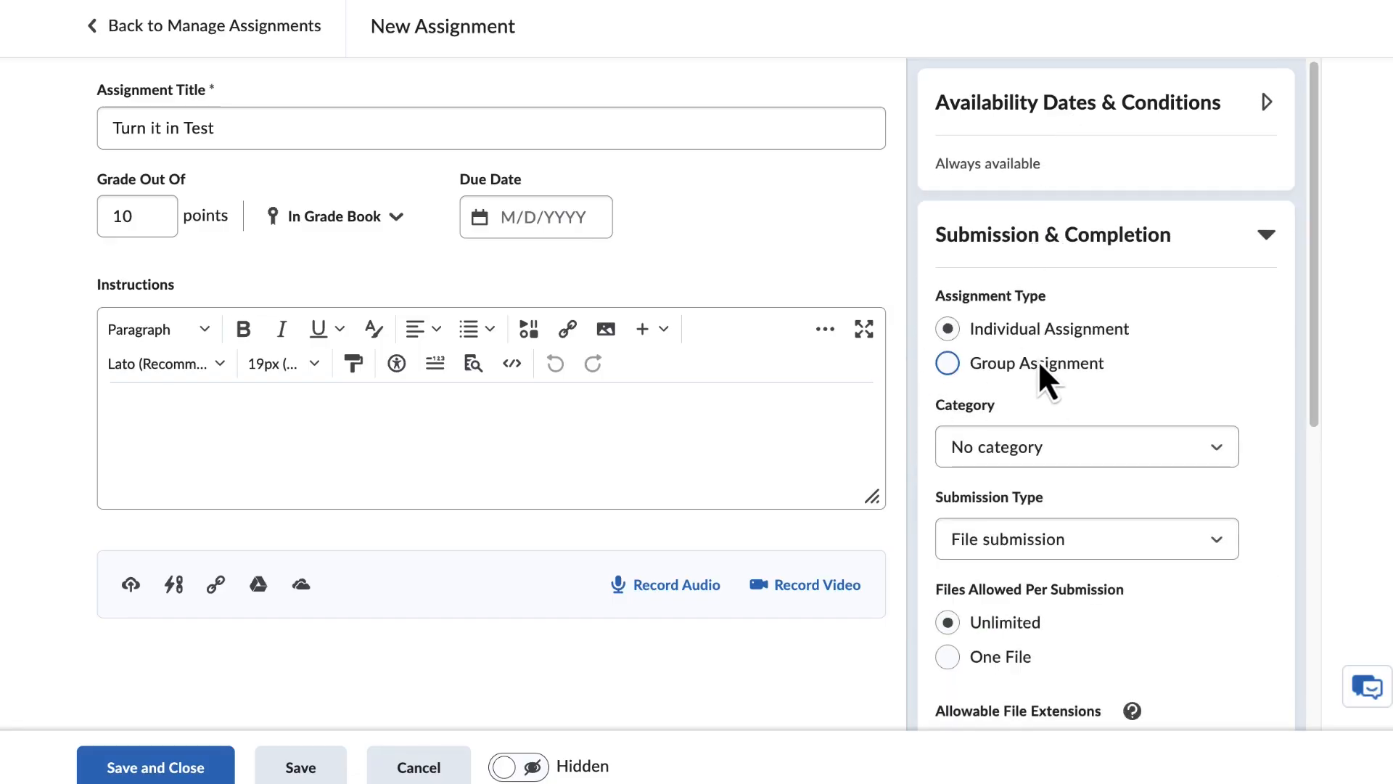
{"action": "left_click", "coordinate": [1067, 248]}
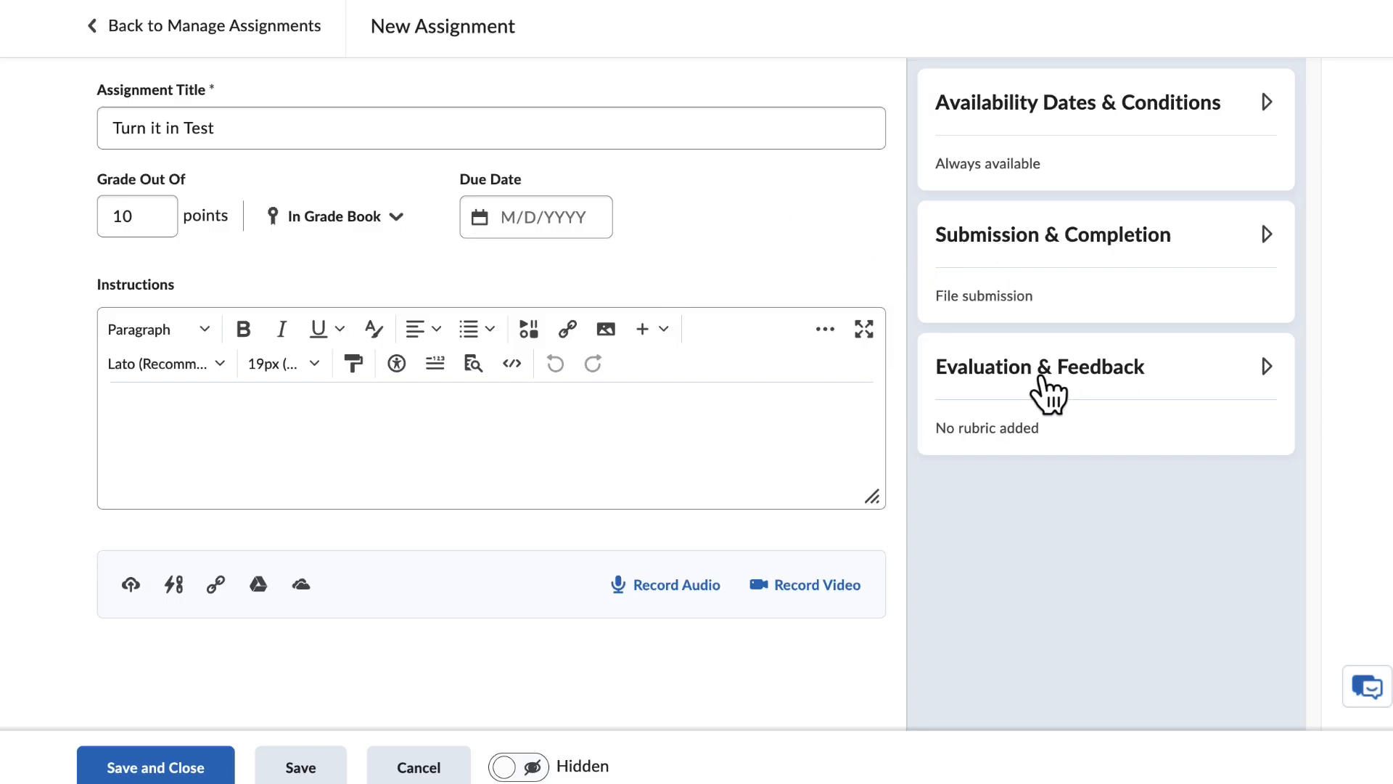
Open the Turnitin integration settings under Evaluation & Feedback and enable the Similarity Report for this folder.
{"action": "left_click", "coordinate": [1087, 388]}
{"action": "scroll", "coordinate": [1089, 389], "scroll_direction": "down", "scroll_amount": 3}
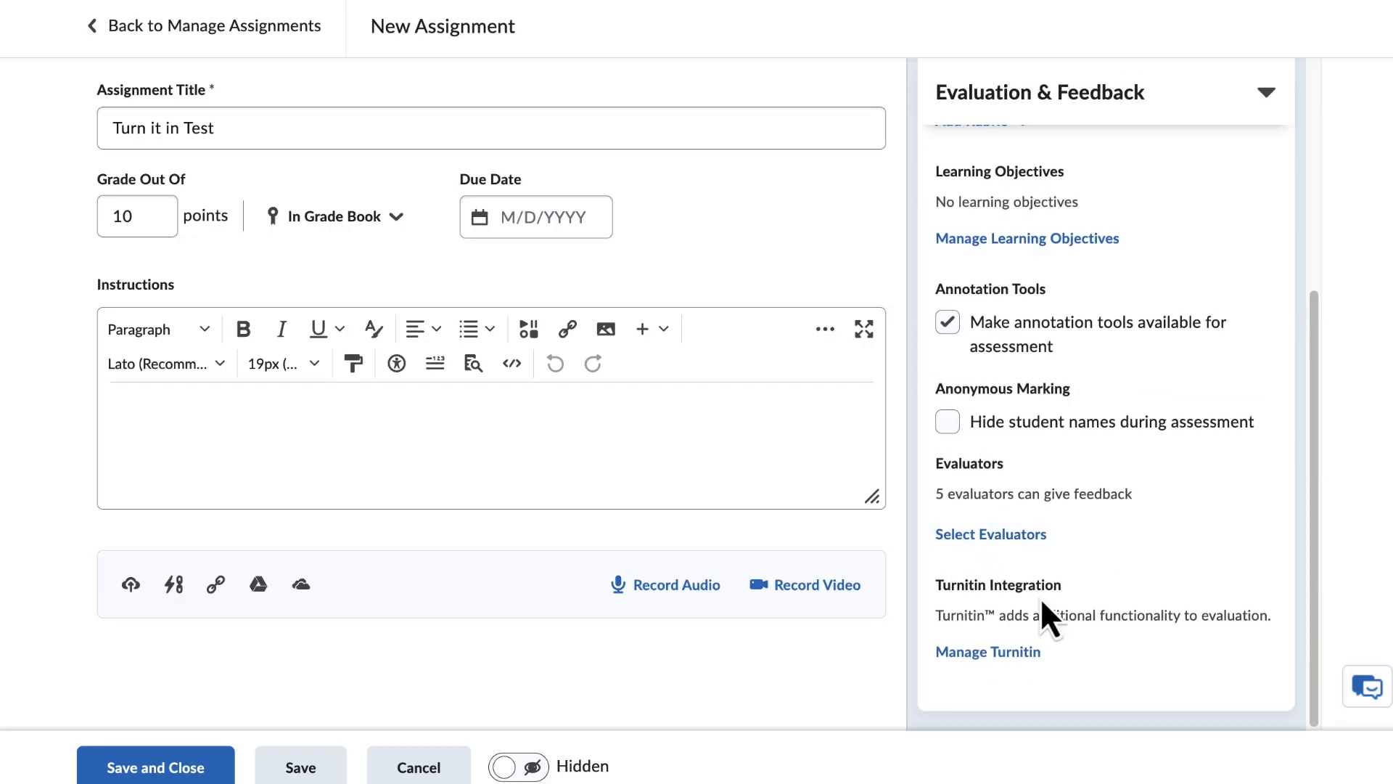
{"action": "left_click", "coordinate": [1019, 656]}
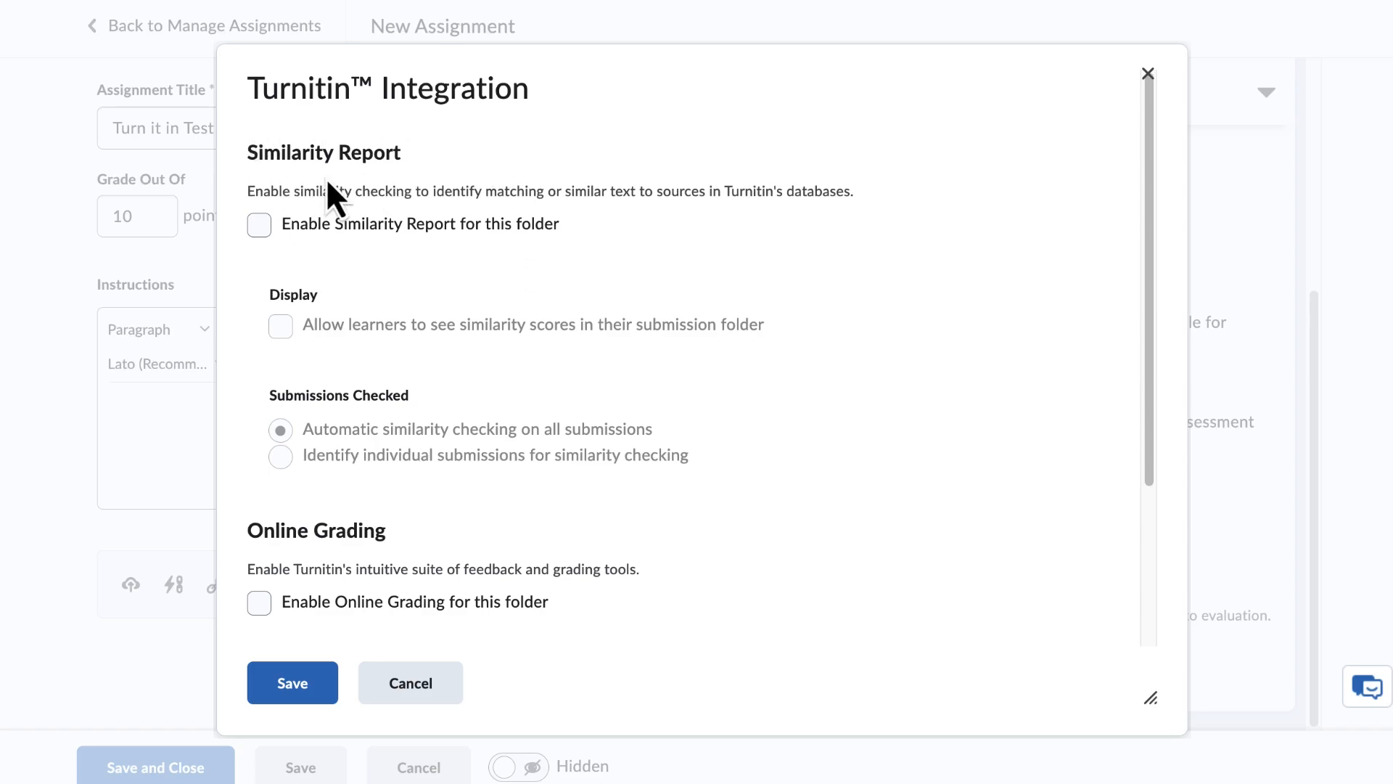
{"action": "left_click", "coordinate": [265, 228]}
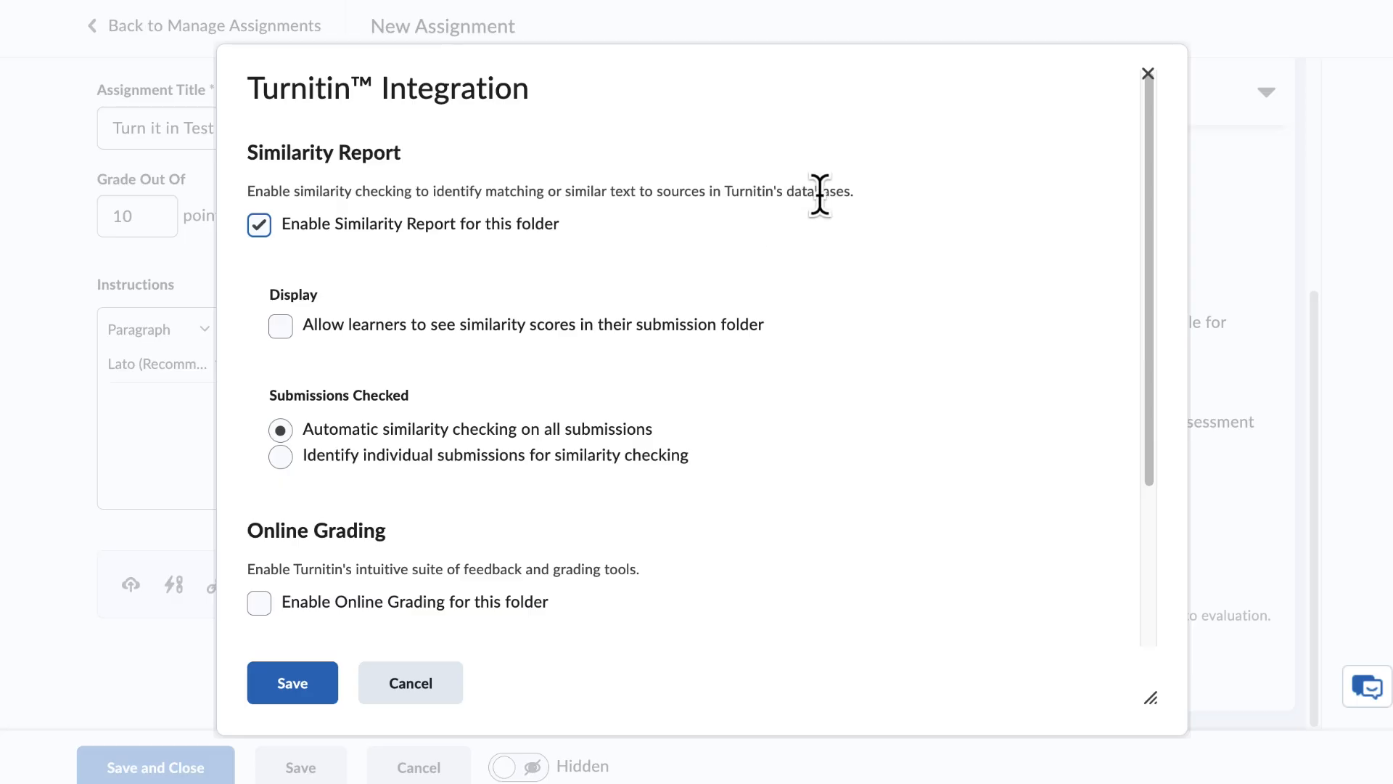
{"action": "left_click_drag", "start_coordinate": [745, 193], "coordinate": [847, 195]}
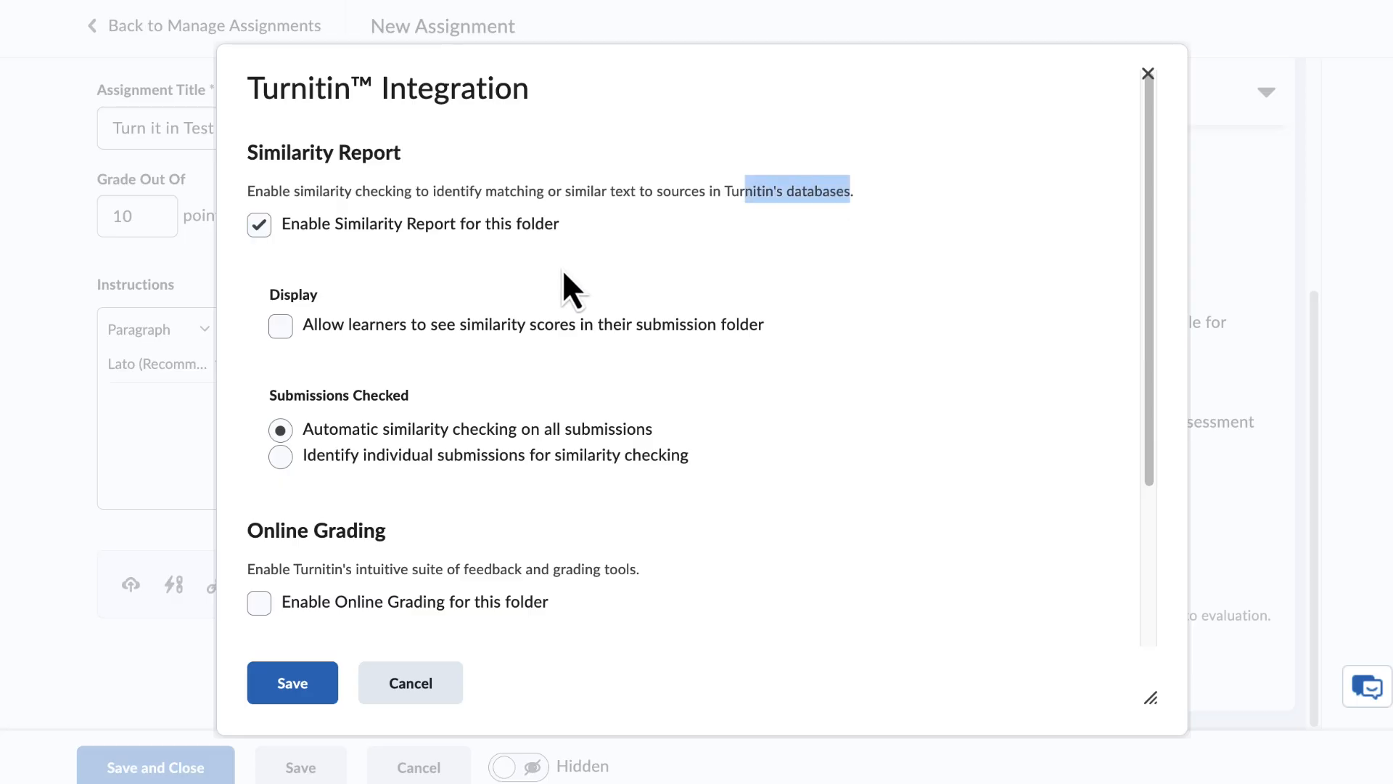
{"action": "scroll", "coordinate": [476, 209], "scroll_direction": "down", "scroll_amount": 1}
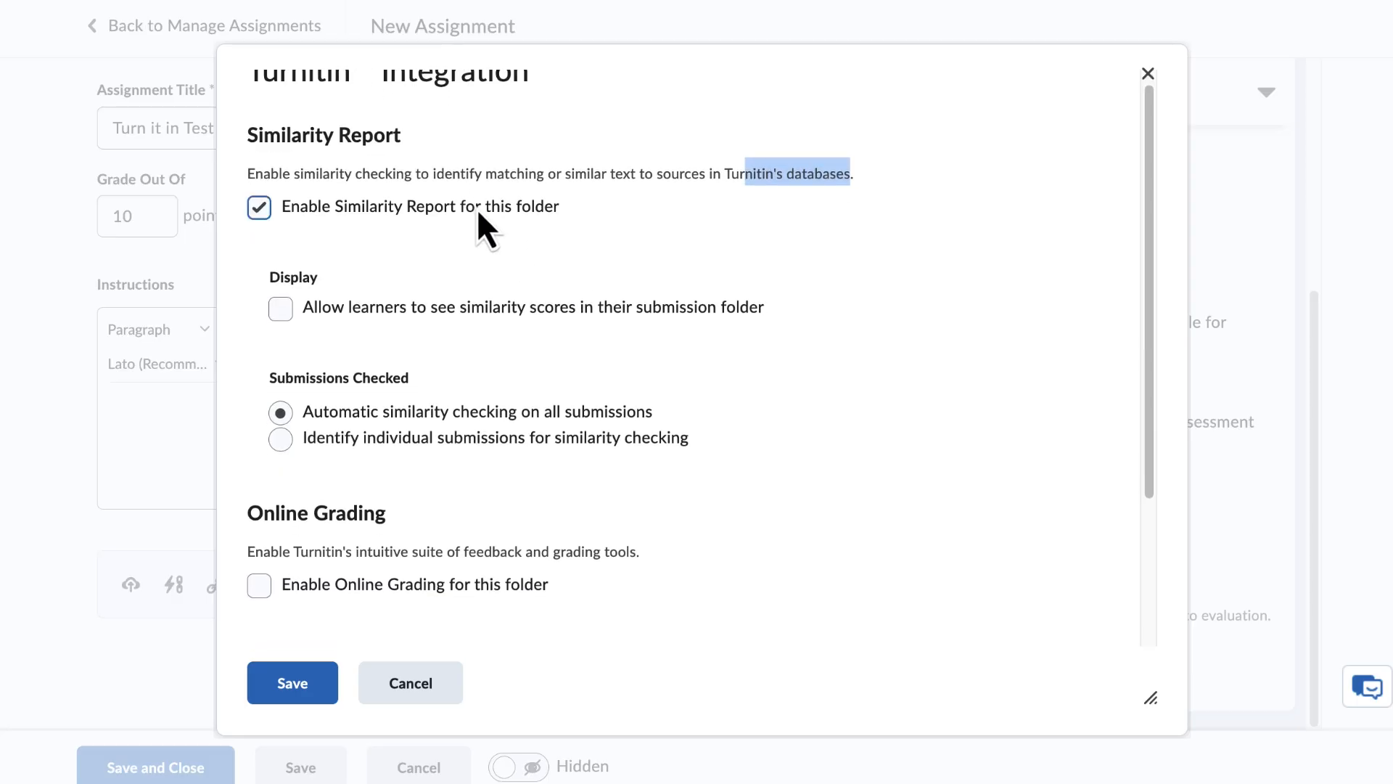
{"action": "scroll", "coordinate": [478, 209], "scroll_direction": "up", "scroll_amount": 1}
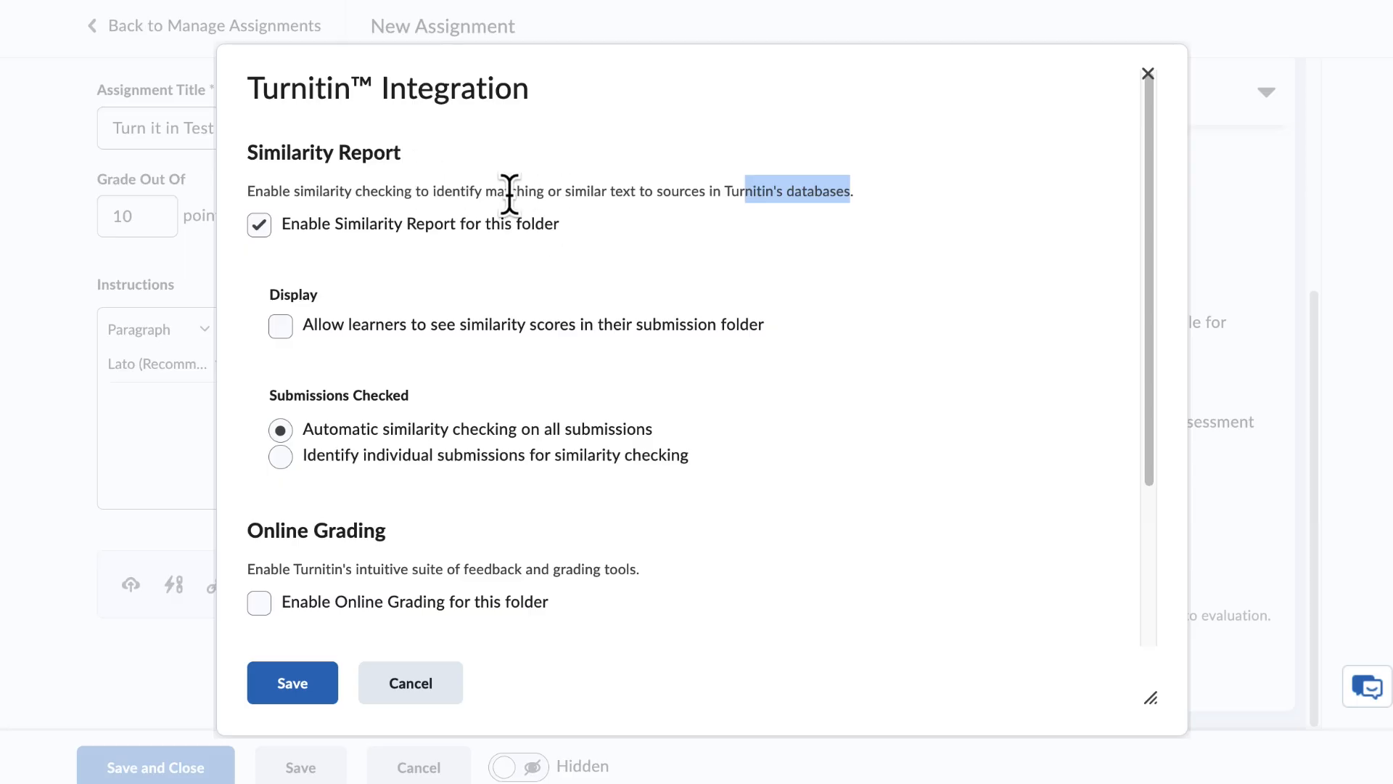
Enable Turnitin Online Grading for this folder and save the integration settings.
{"action": "scroll", "coordinate": [470, 209], "scroll_direction": "down", "scroll_amount": 5}
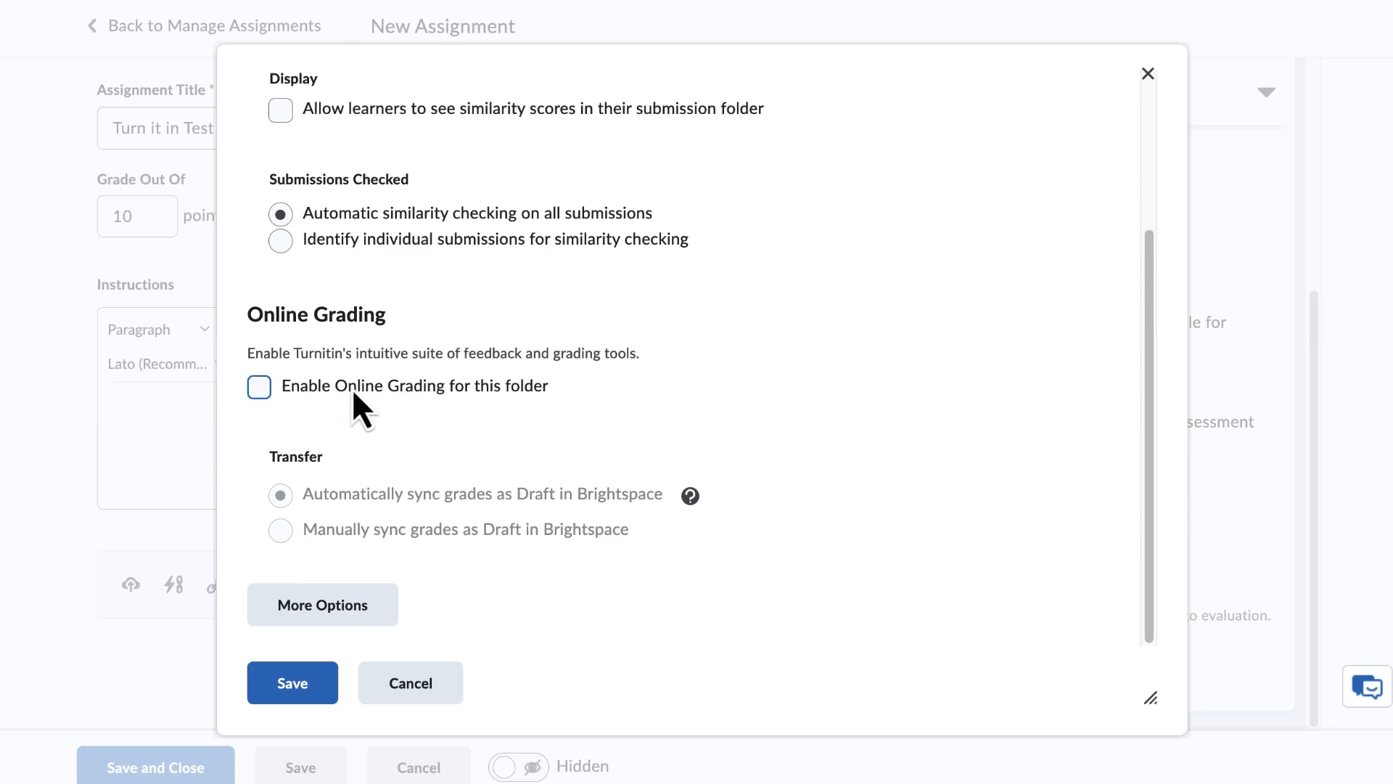
{"action": "left_click", "coordinate": [386, 396]}
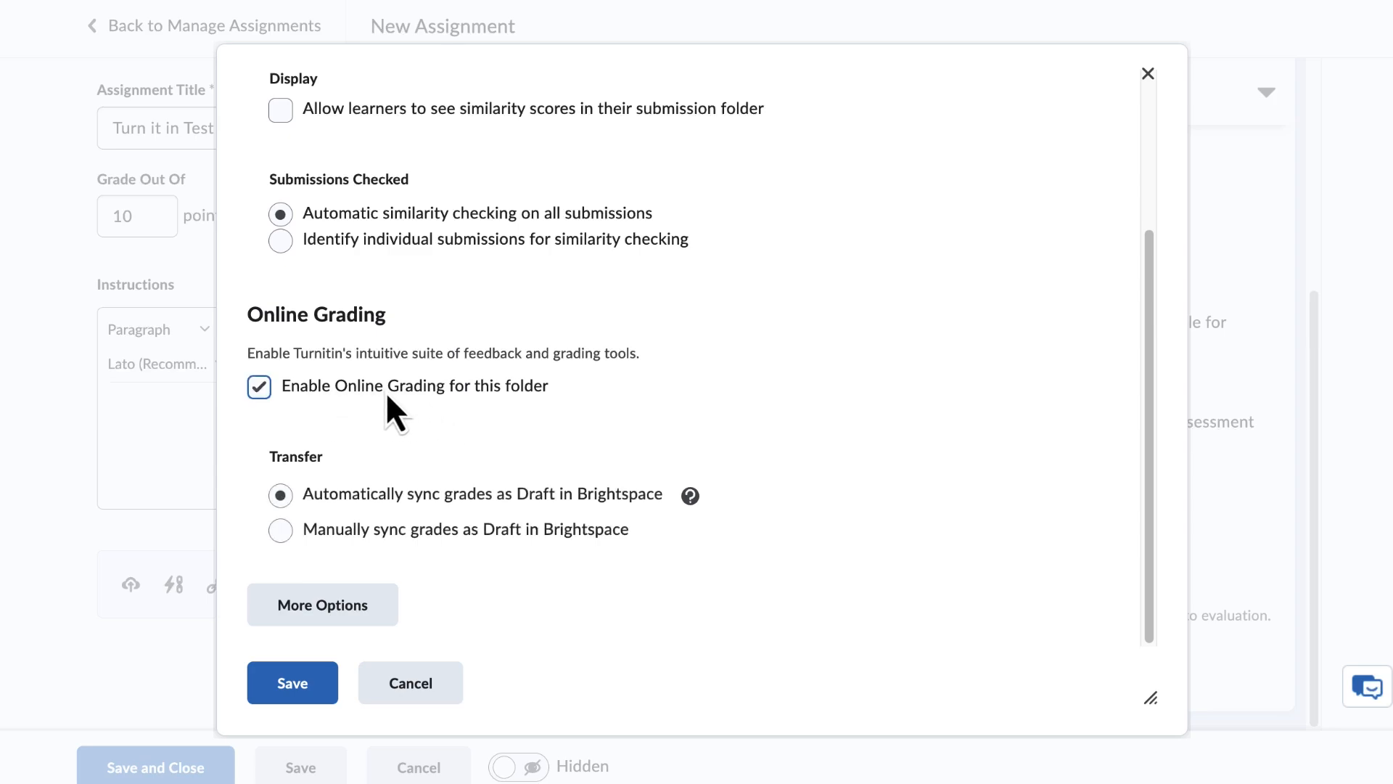
{"action": "scroll", "coordinate": [341, 451], "scroll_direction": "up", "scroll_amount": 3}
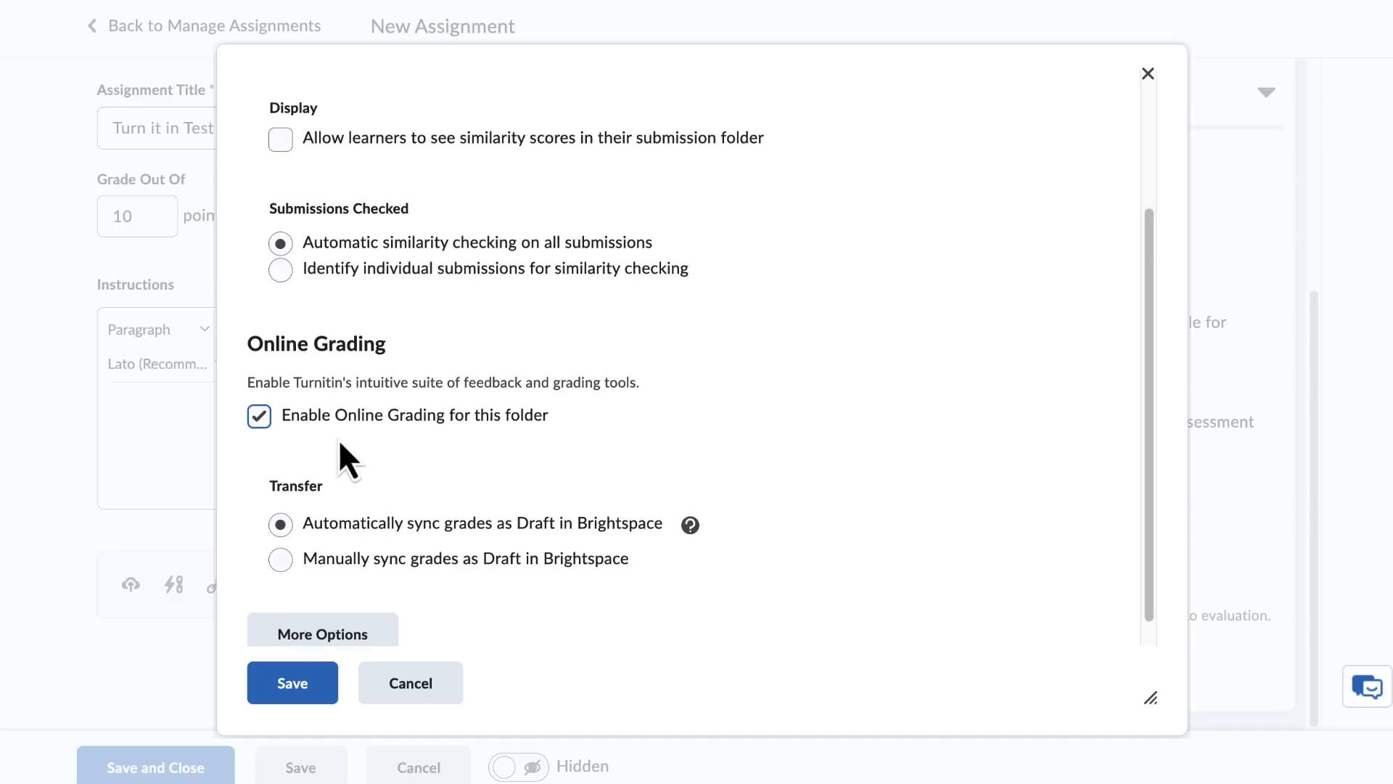
{"action": "scroll", "coordinate": [488, 405], "scroll_direction": "down", "scroll_amount": 1}
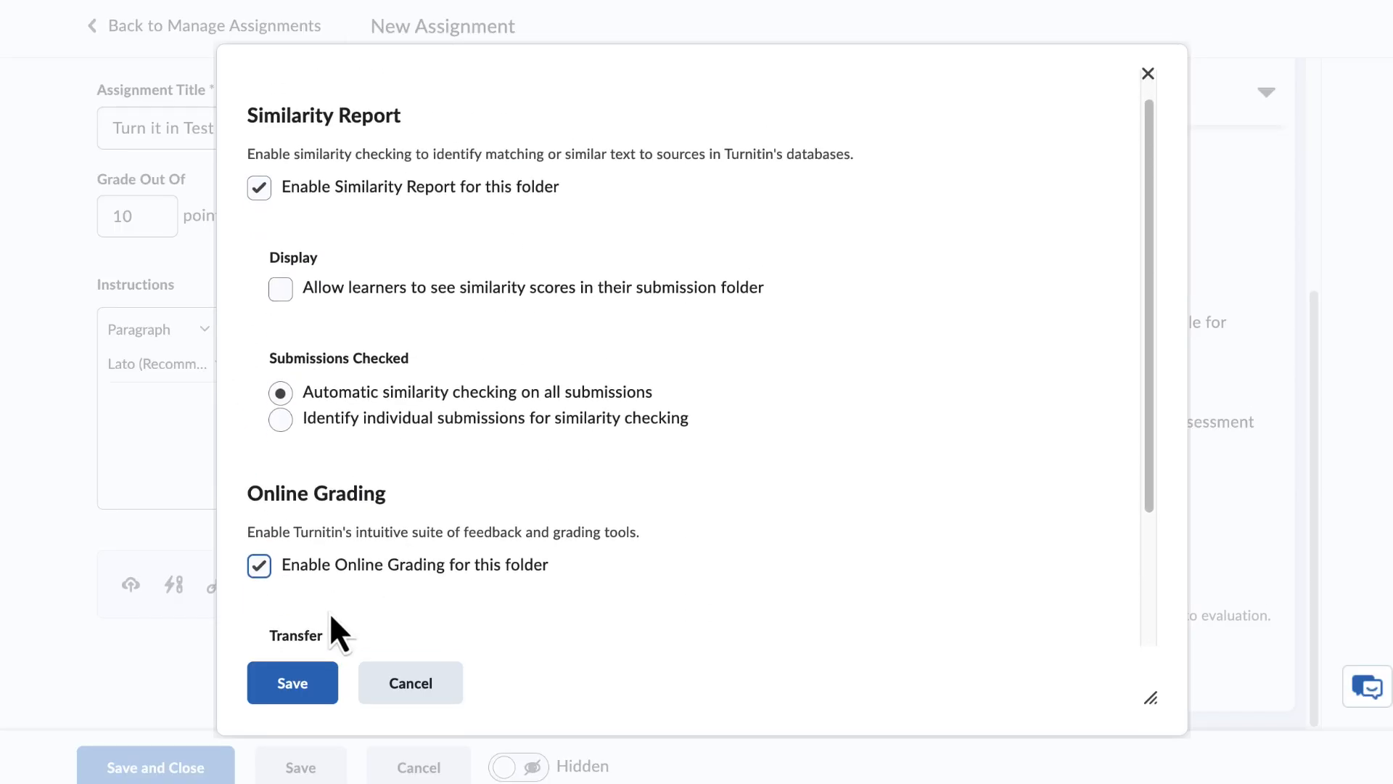
{"action": "left_click", "coordinate": [306, 684]}
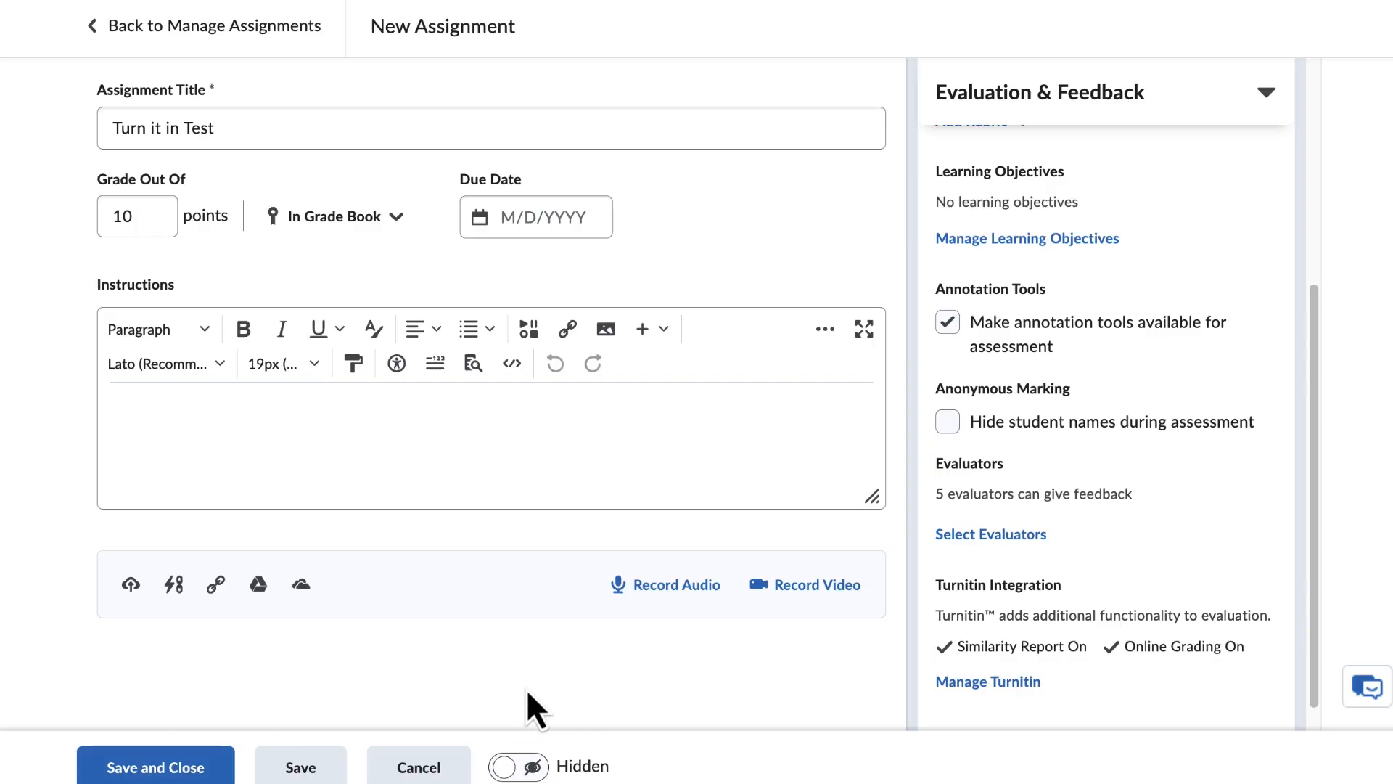
Make the new assignment visible to students, then save and close it.
{"action": "left_click", "coordinate": [522, 775]}
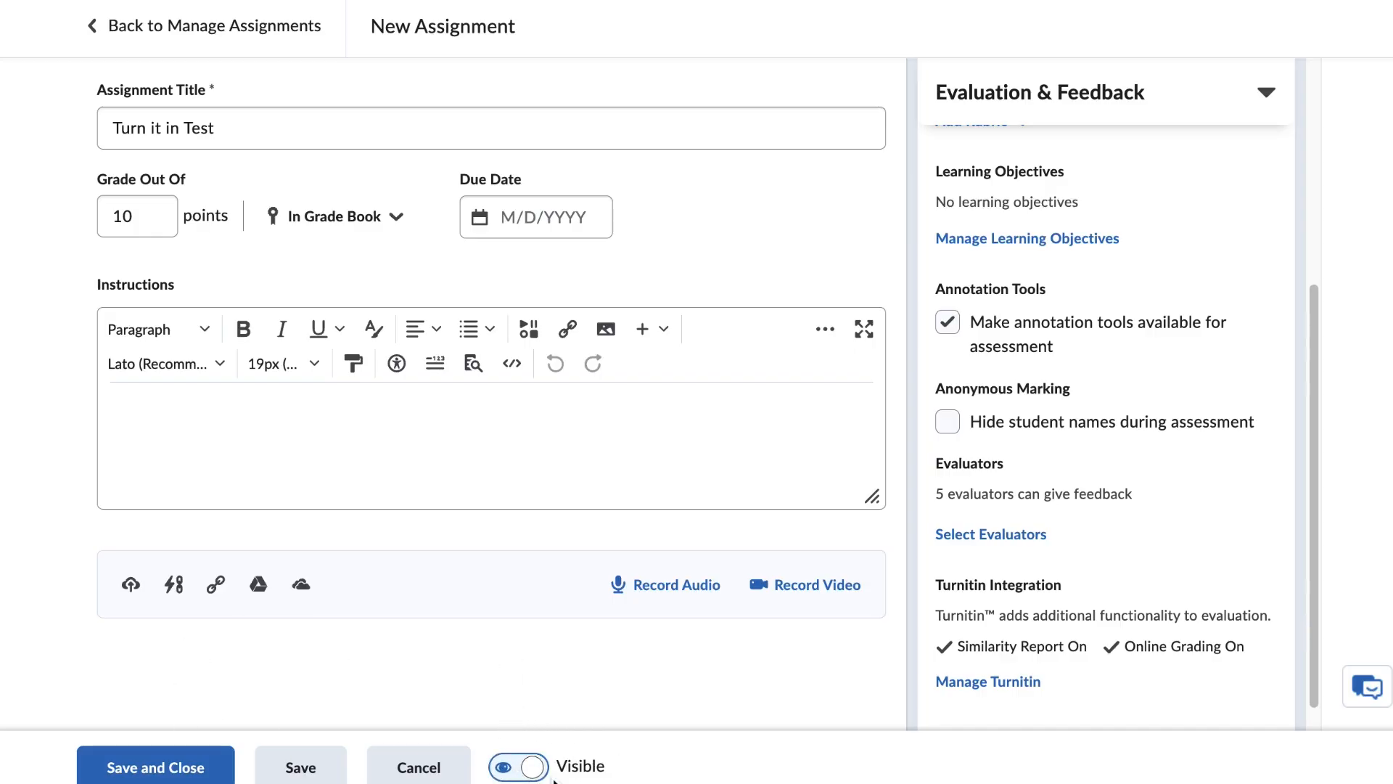
{"action": "left_click", "coordinate": [222, 763]}
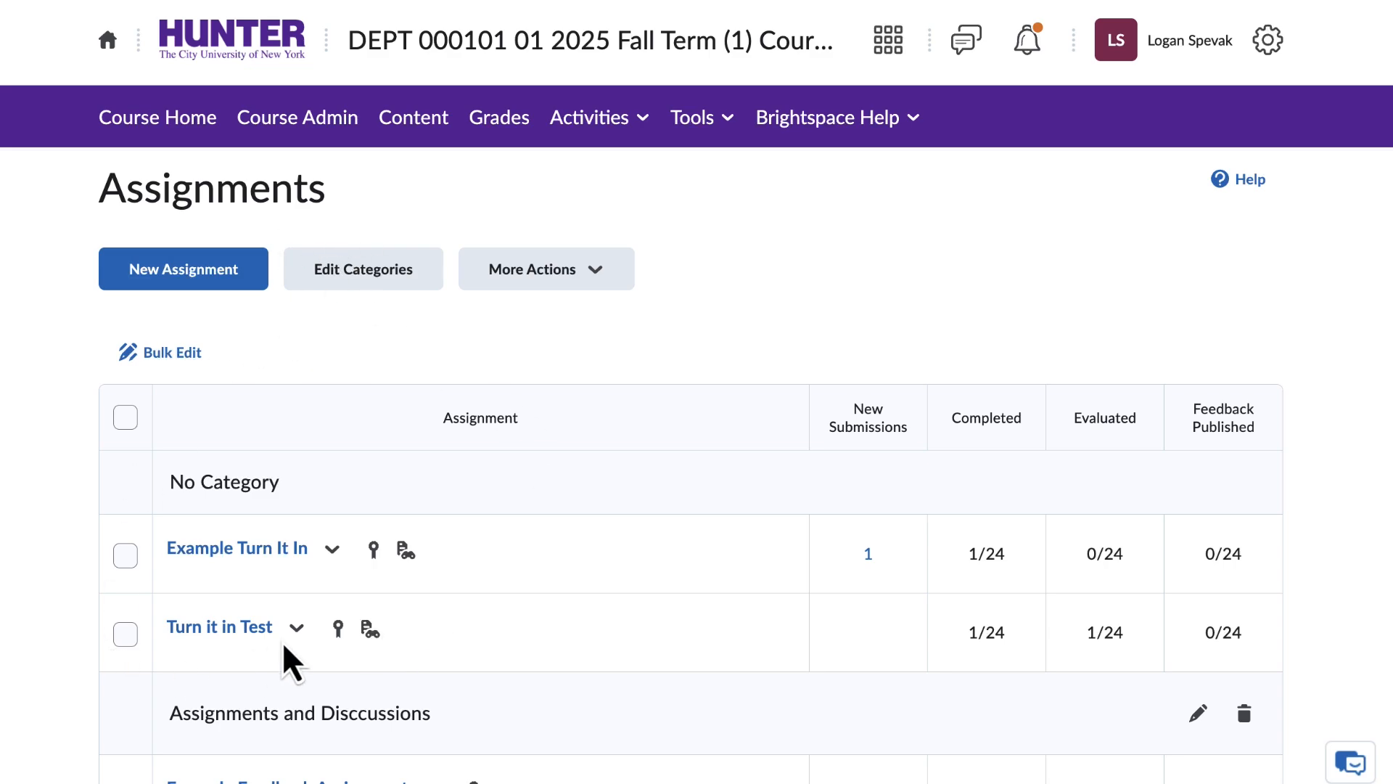
Open the Turnitin similarity report for Test Submission.docx in the Turn it in Test assignment and review the highlighted text matches.
{"action": "left_click", "coordinate": [226, 630]}
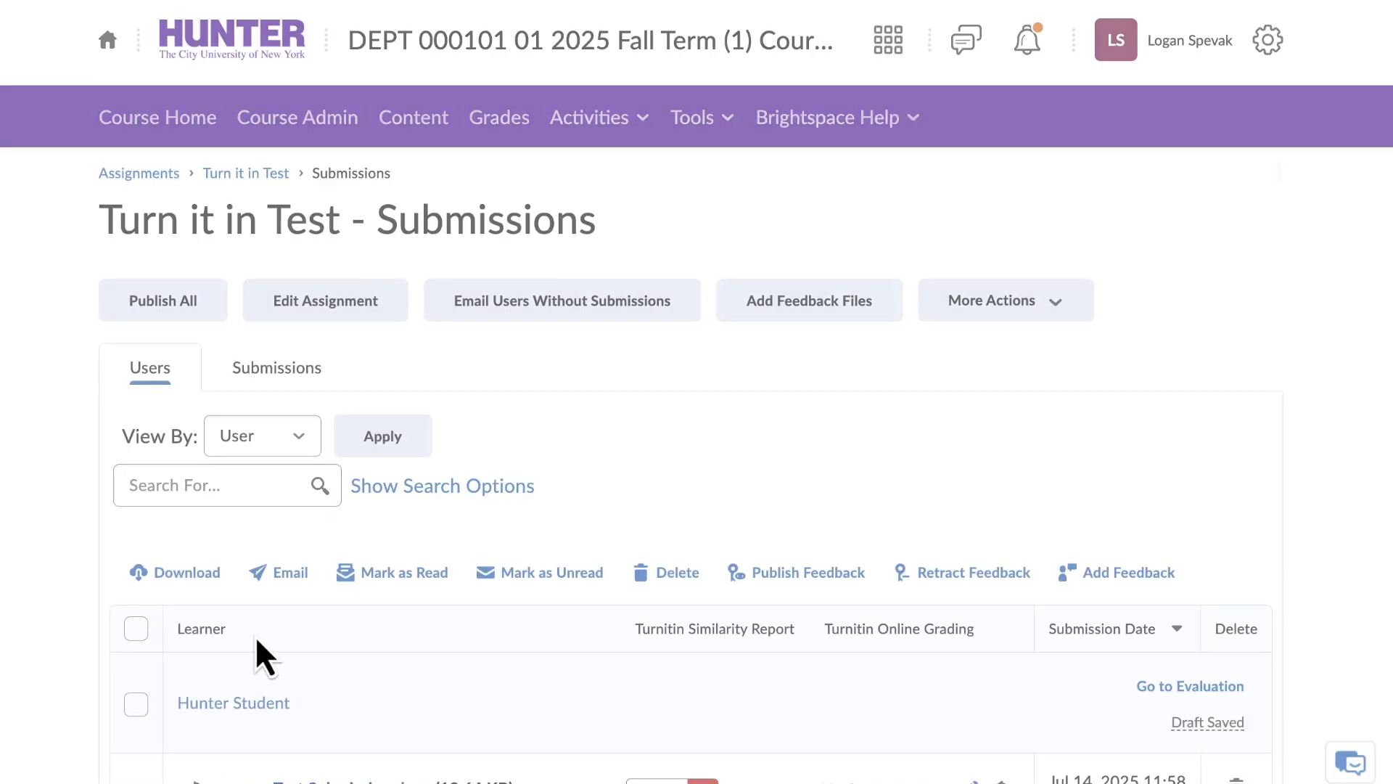
{"action": "scroll", "coordinate": [523, 463], "scroll_direction": "down", "scroll_amount": 2}
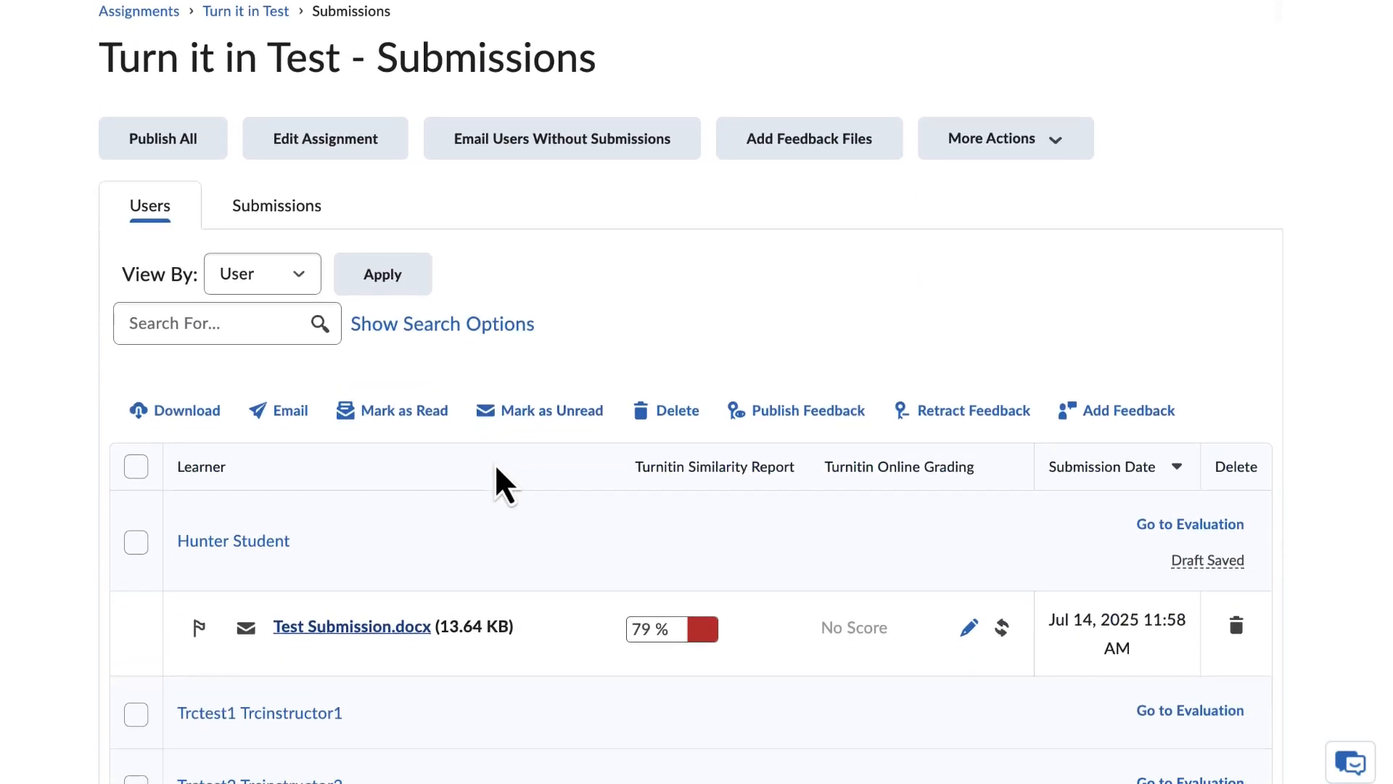
{"action": "scroll", "coordinate": [496, 468], "scroll_direction": "down", "scroll_amount": 2}
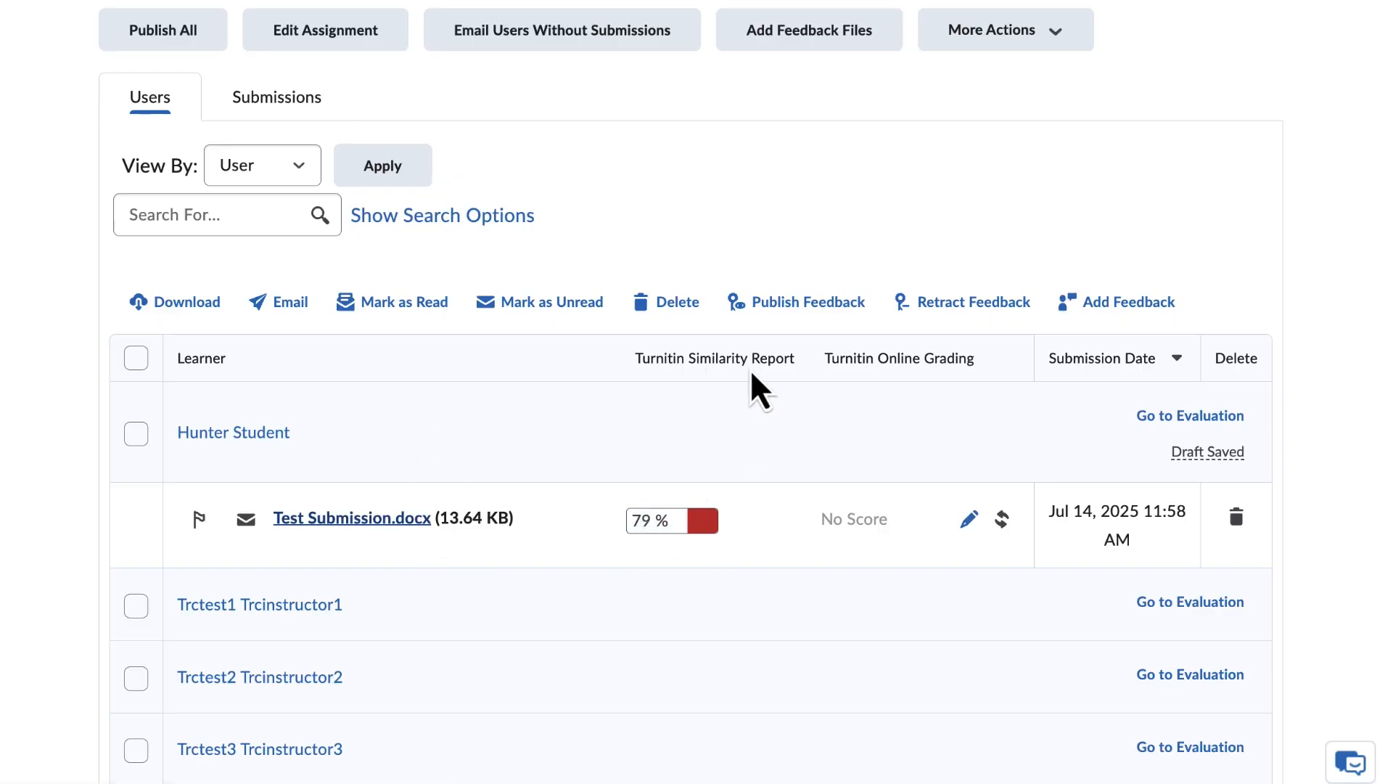
{"action": "left_click", "coordinate": [664, 520]}
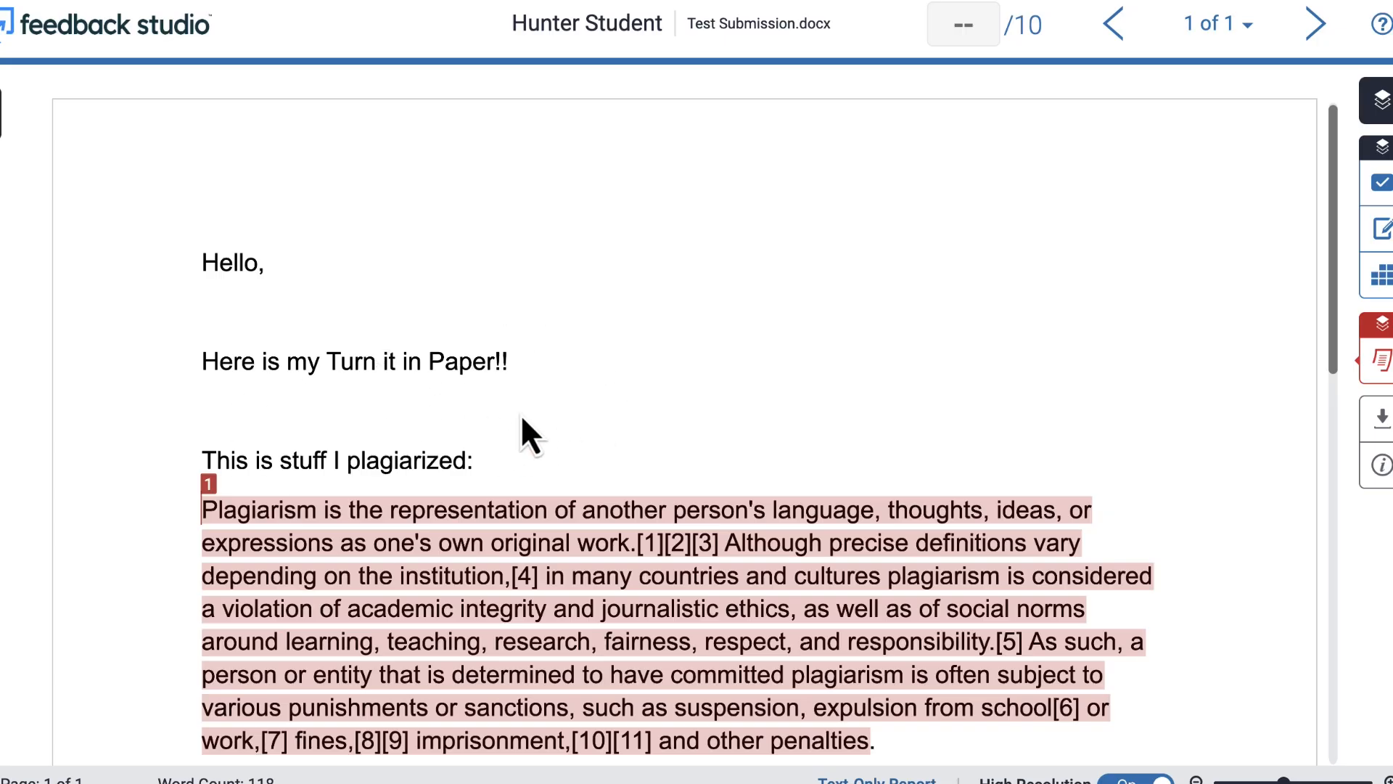
{"action": "scroll", "coordinate": [565, 383], "scroll_direction": "down", "scroll_amount": 3}
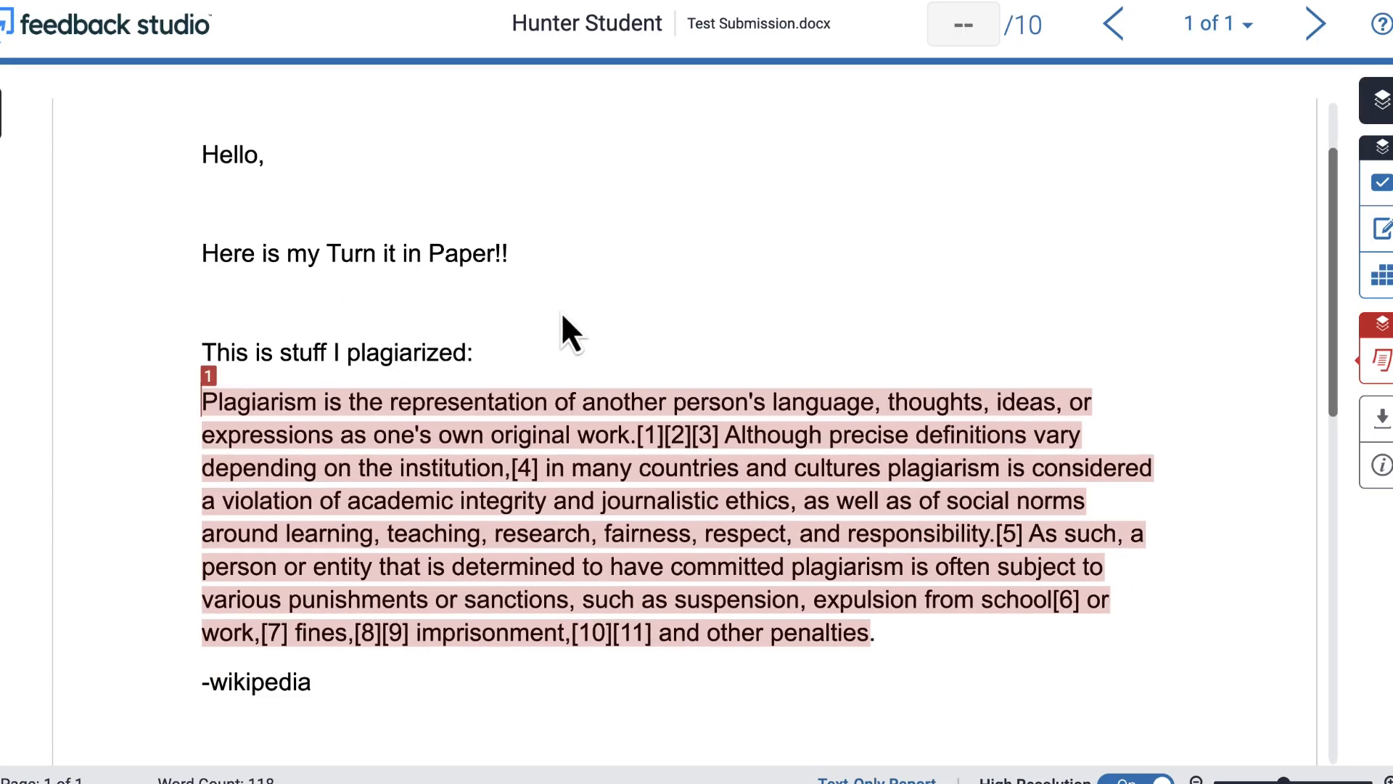
{"action": "scroll", "coordinate": [569, 334], "scroll_direction": "down", "scroll_amount": 2}
{"action": "scroll", "coordinate": [675, 511], "scroll_direction": "down", "scroll_amount": 3}
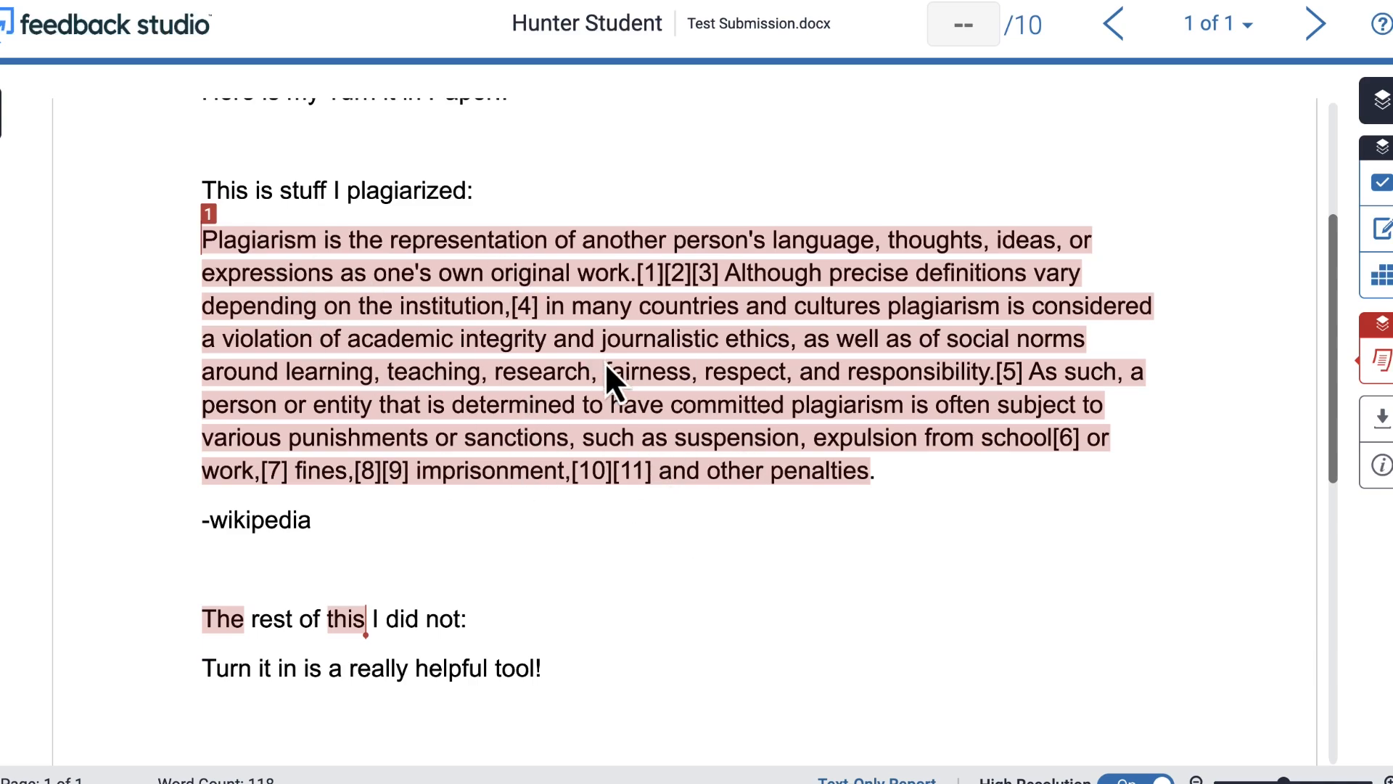
{"action": "scroll", "coordinate": [558, 450], "scroll_direction": "down", "scroll_amount": 6}
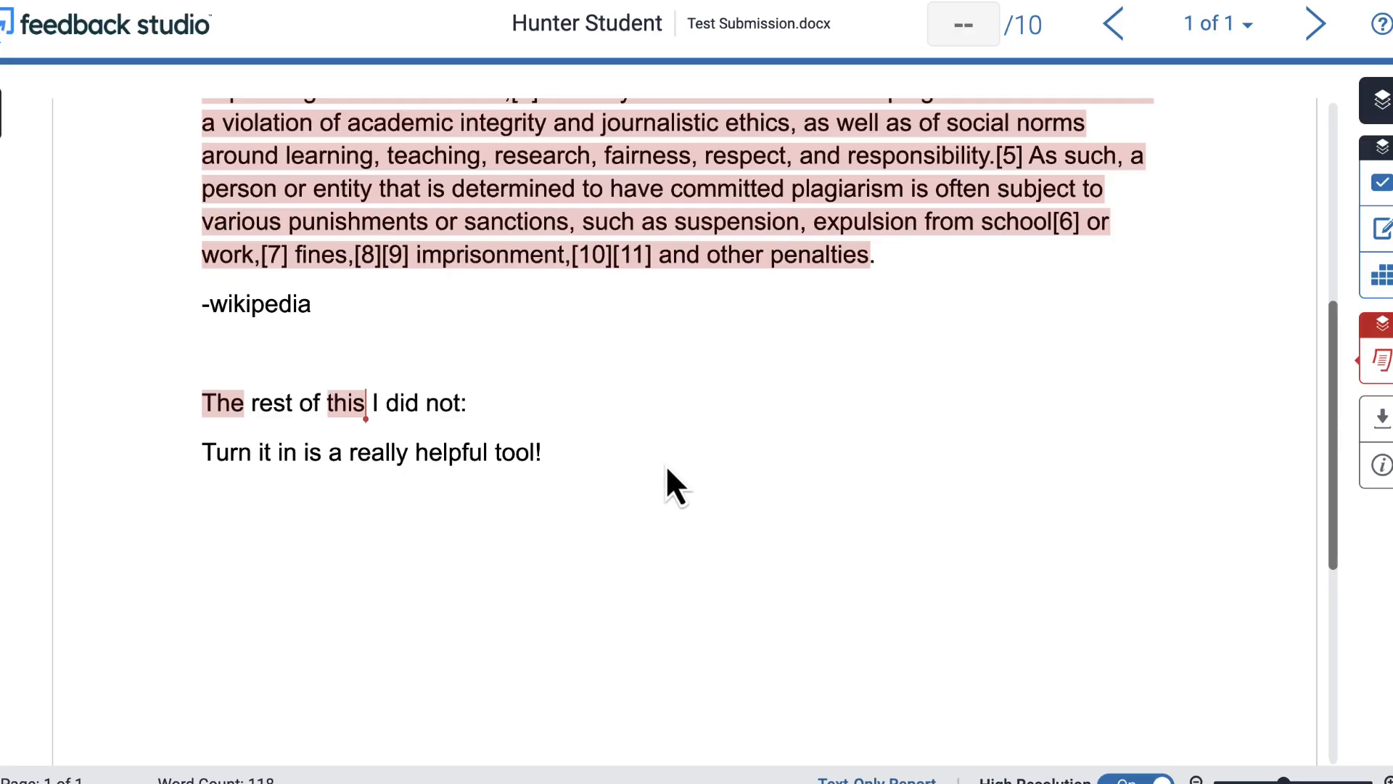
Add a comment bubble reading "Good Job!" below the last line of the student's paper.
{"action": "left_click", "coordinate": [622, 521]}
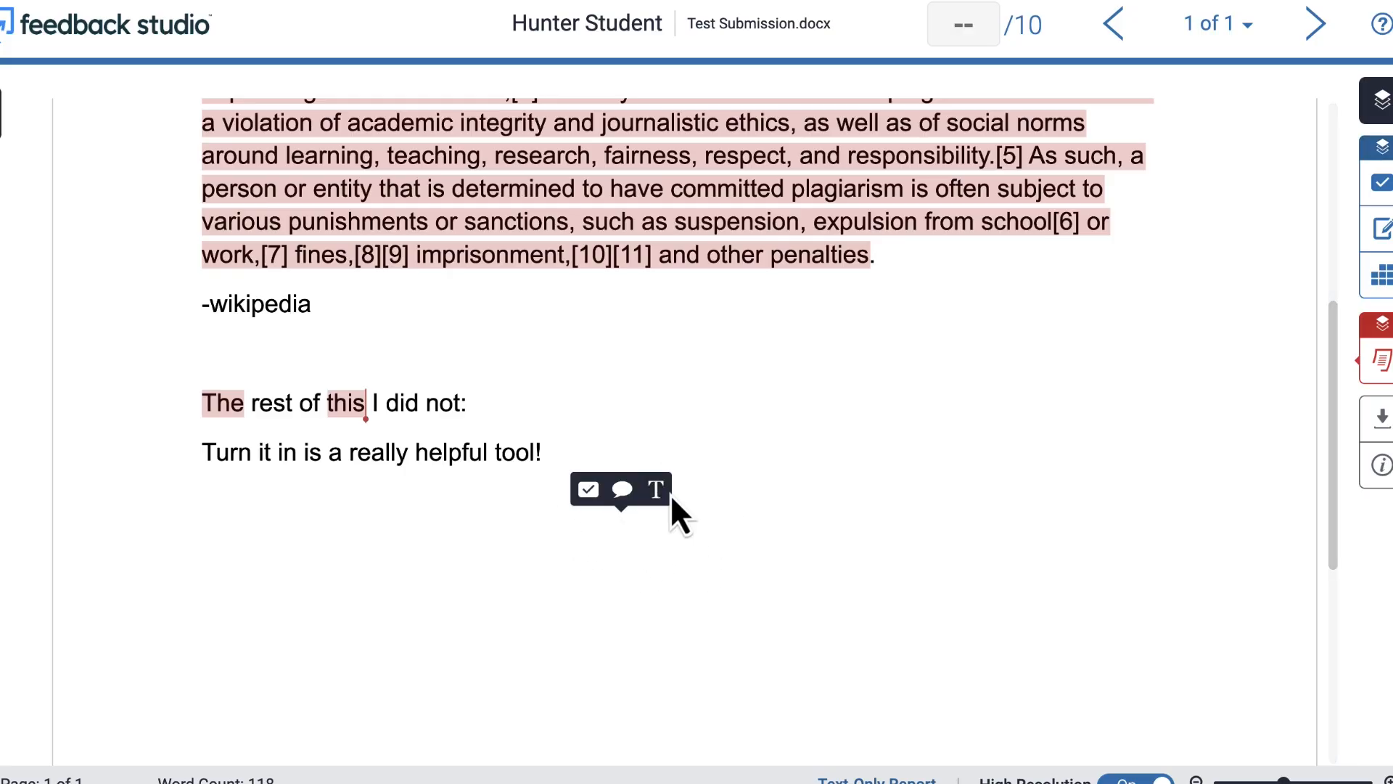
{"action": "left_click", "coordinate": [622, 490]}
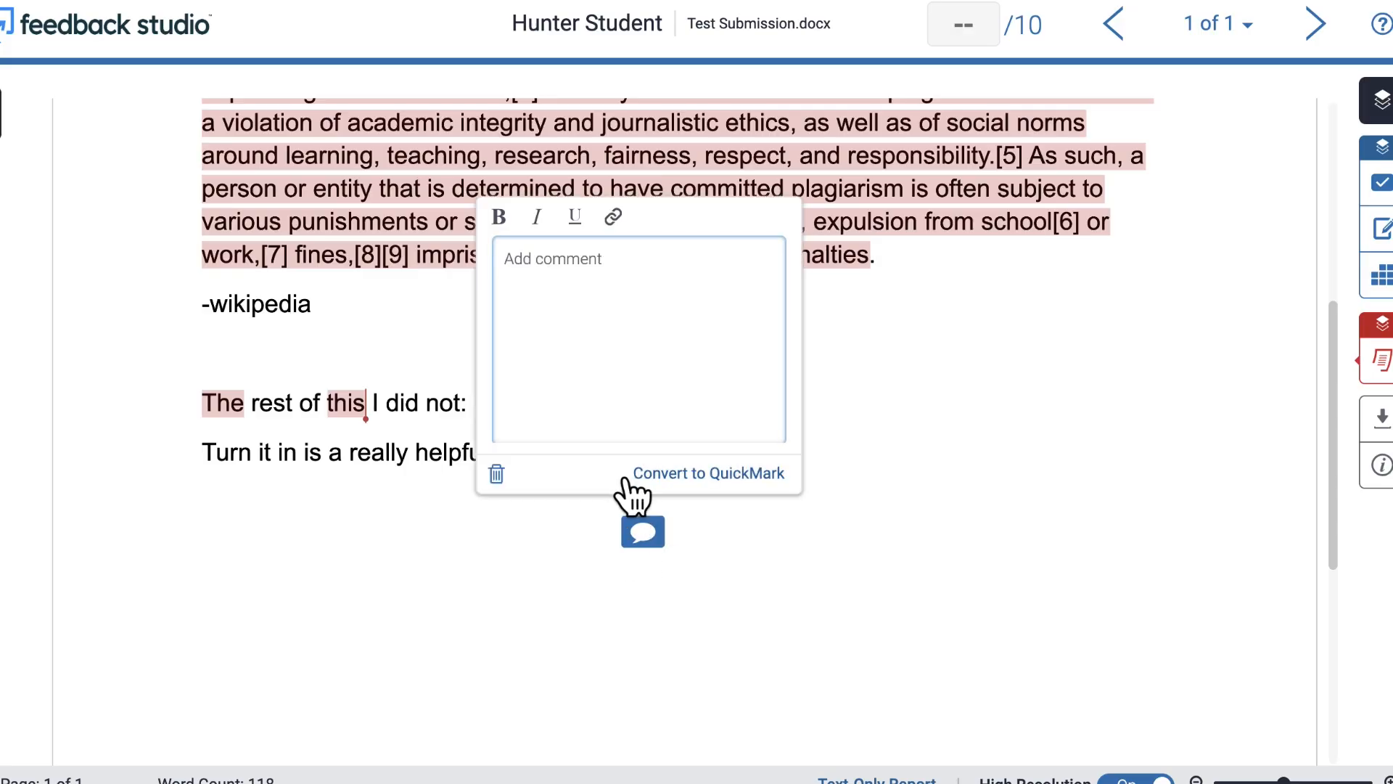
{"action": "type", "text": "Good Job!"}
{"action": "left_click", "coordinate": [722, 541]}
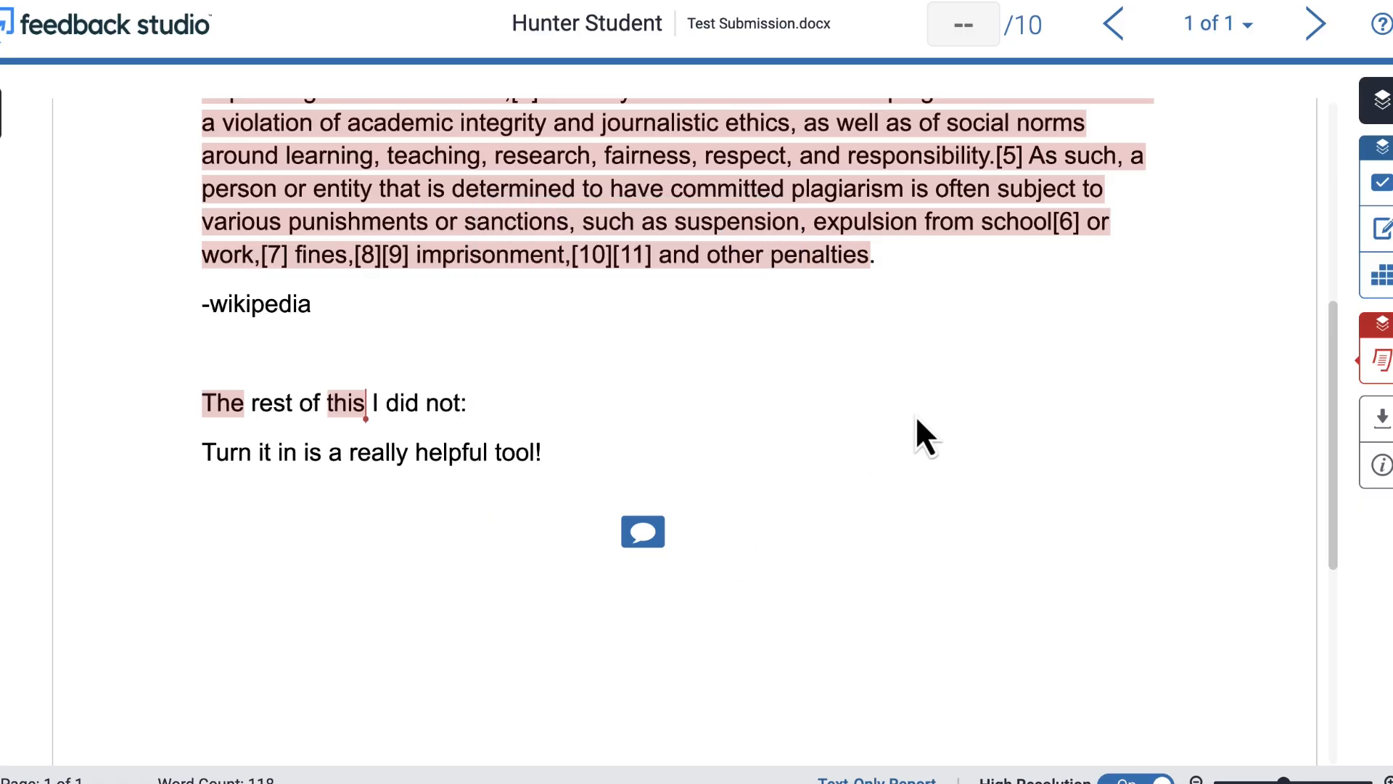
Give the submission a grade of 5 out of 10 in the Turnitin viewer.
{"action": "left_click", "coordinate": [970, 26]}
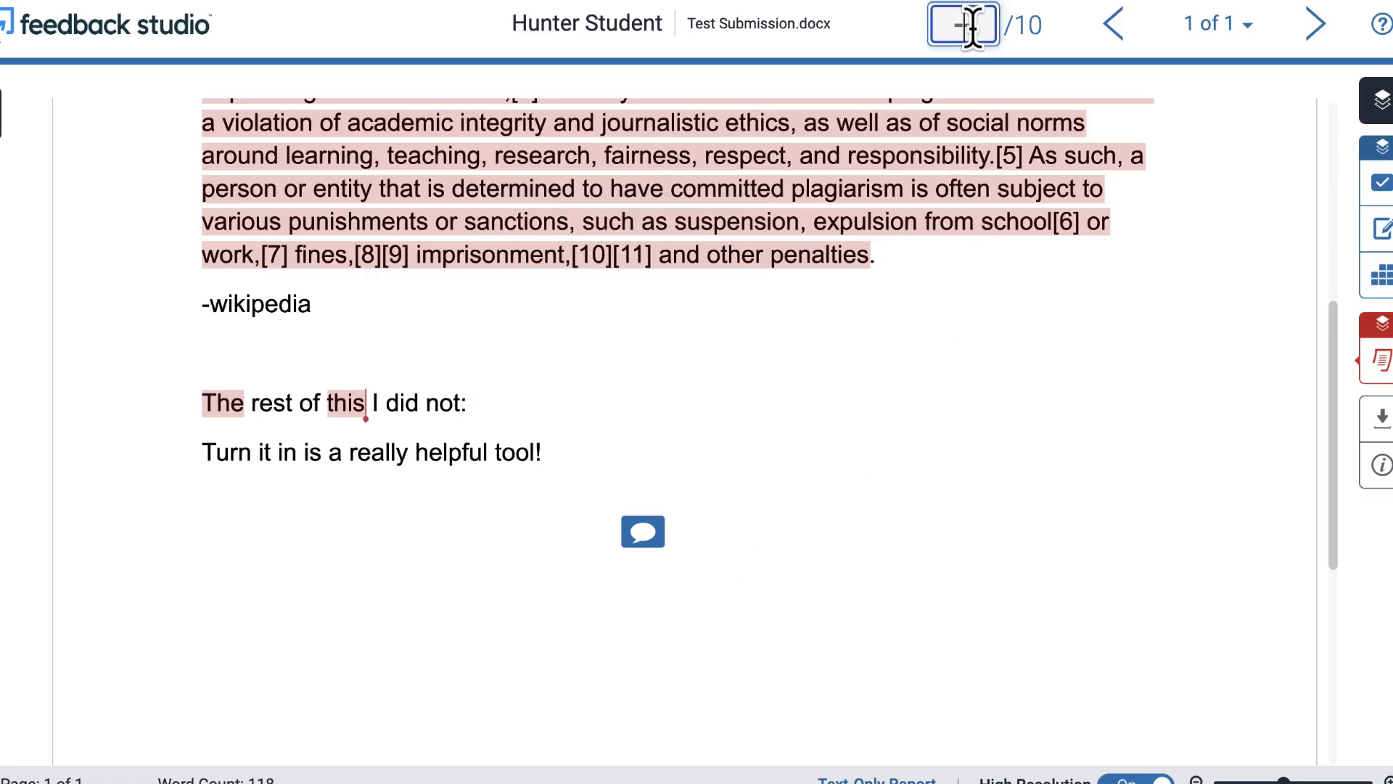
{"action": "type", "text": "5"}
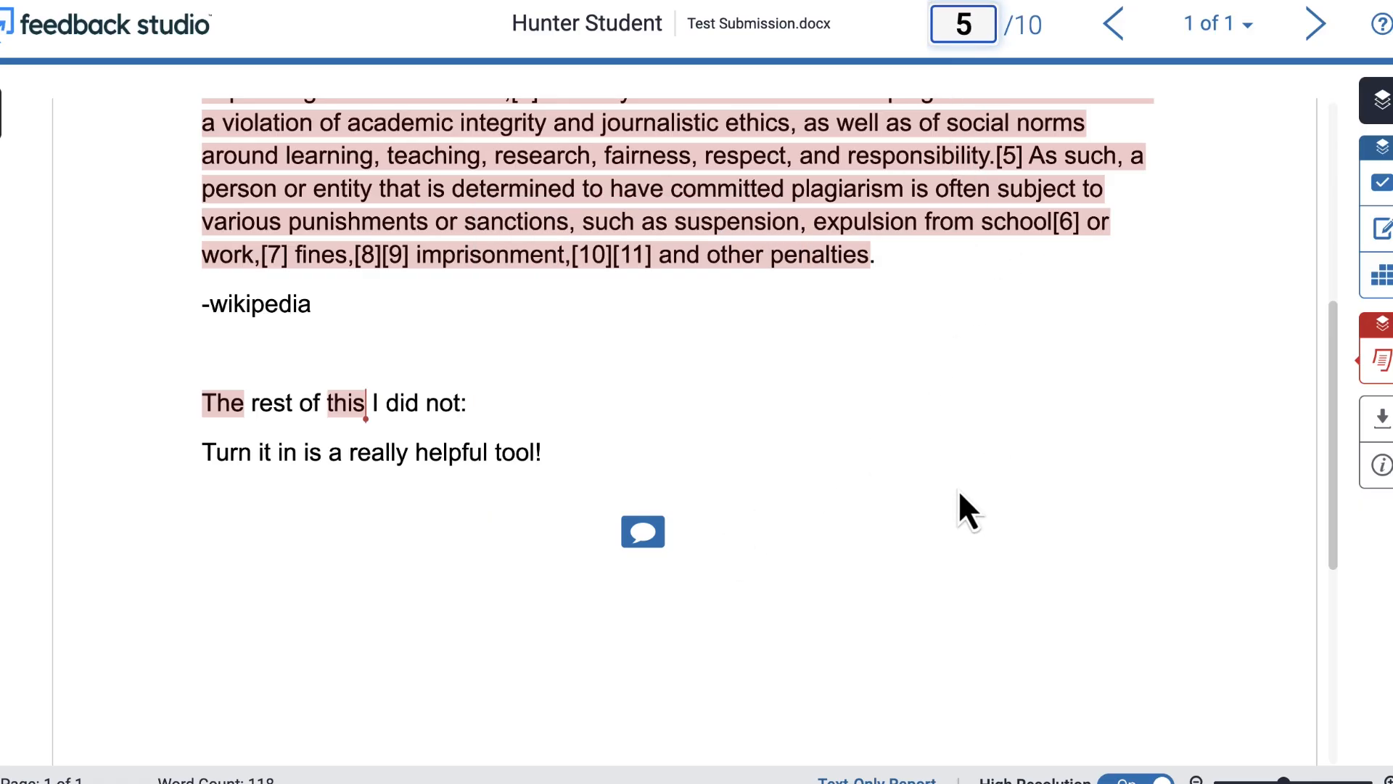
{"action": "left_click", "coordinate": [960, 490]}
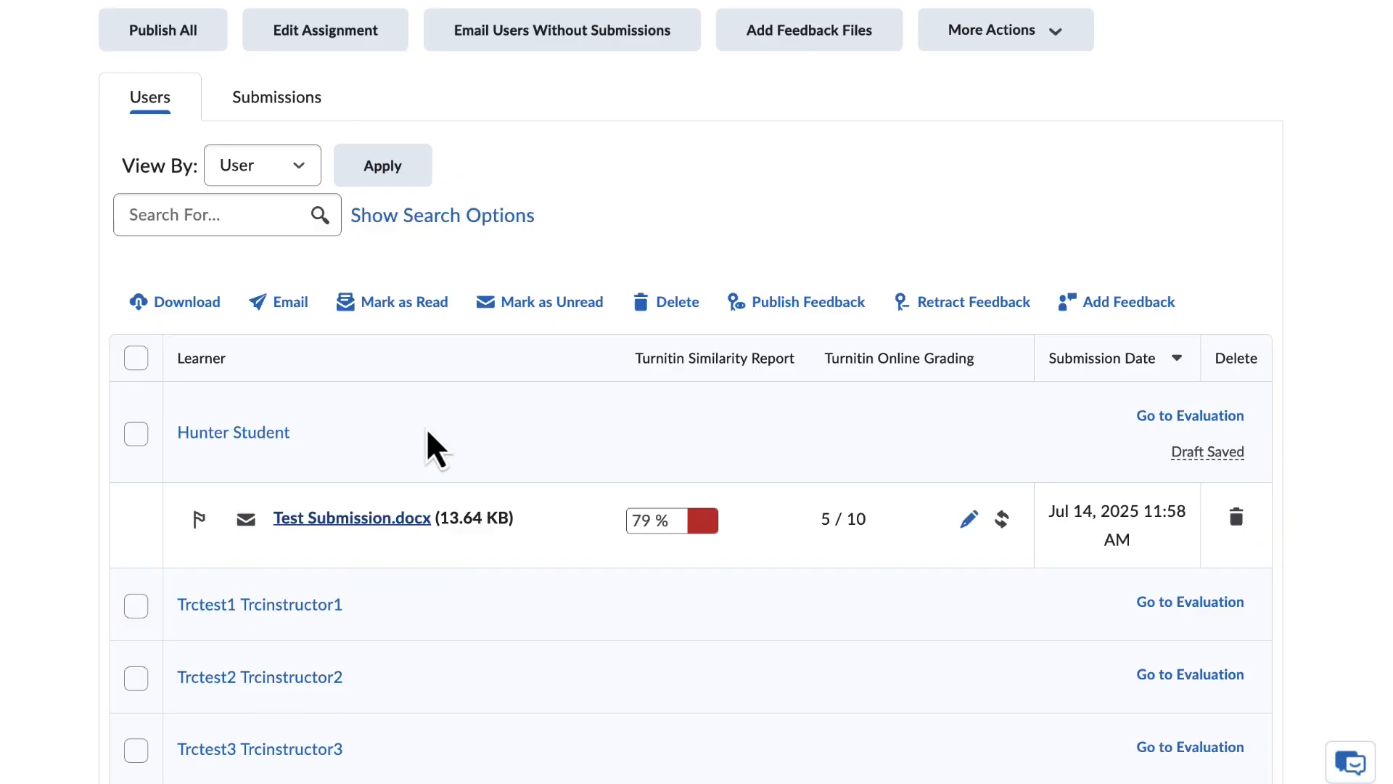
Increase the number of learners shown per page in the Turn it in Test submissions list.
{"action": "scroll", "coordinate": [426, 429], "scroll_direction": "down", "scroll_amount": 15}
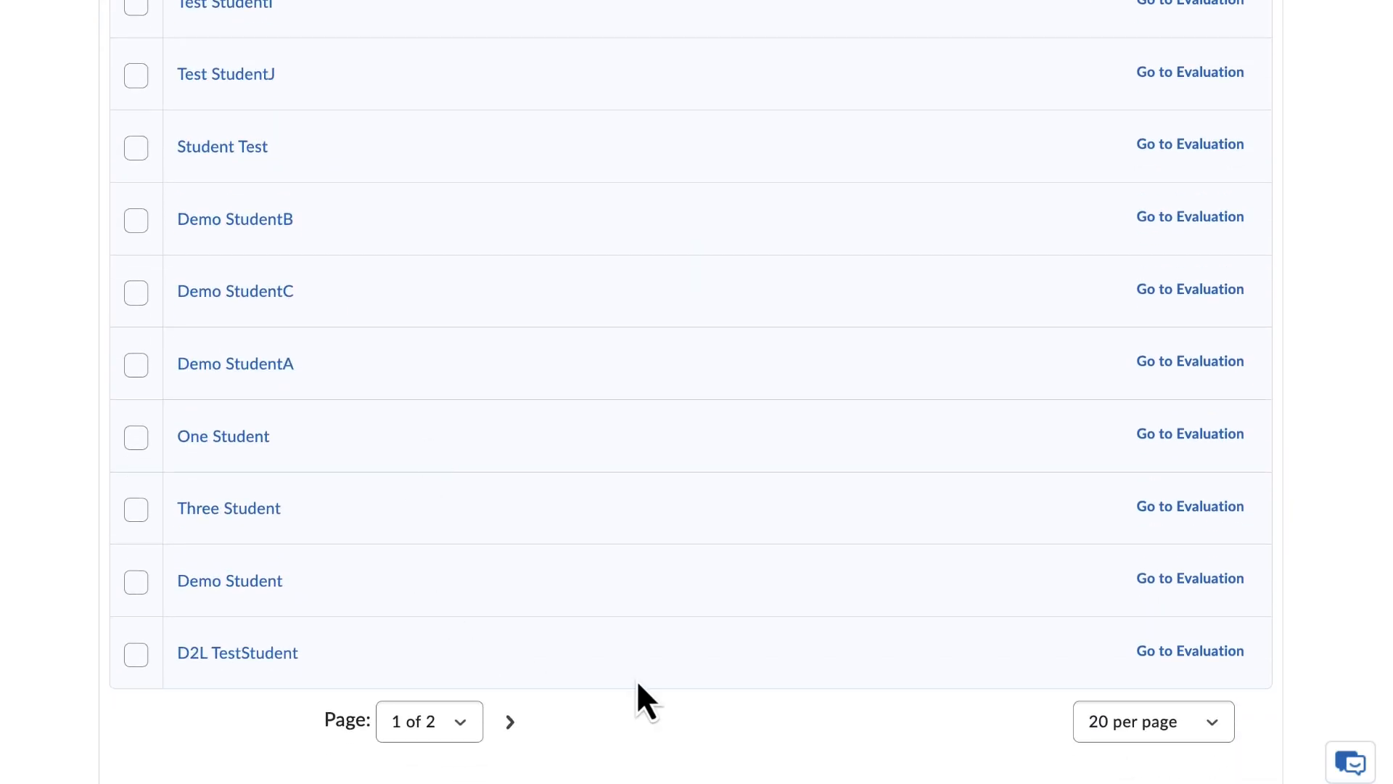
{"action": "left_click", "coordinate": [1134, 725]}
{"action": "left_click", "coordinate": [987, 700]}
{"action": "left_click", "coordinate": [1155, 722]}
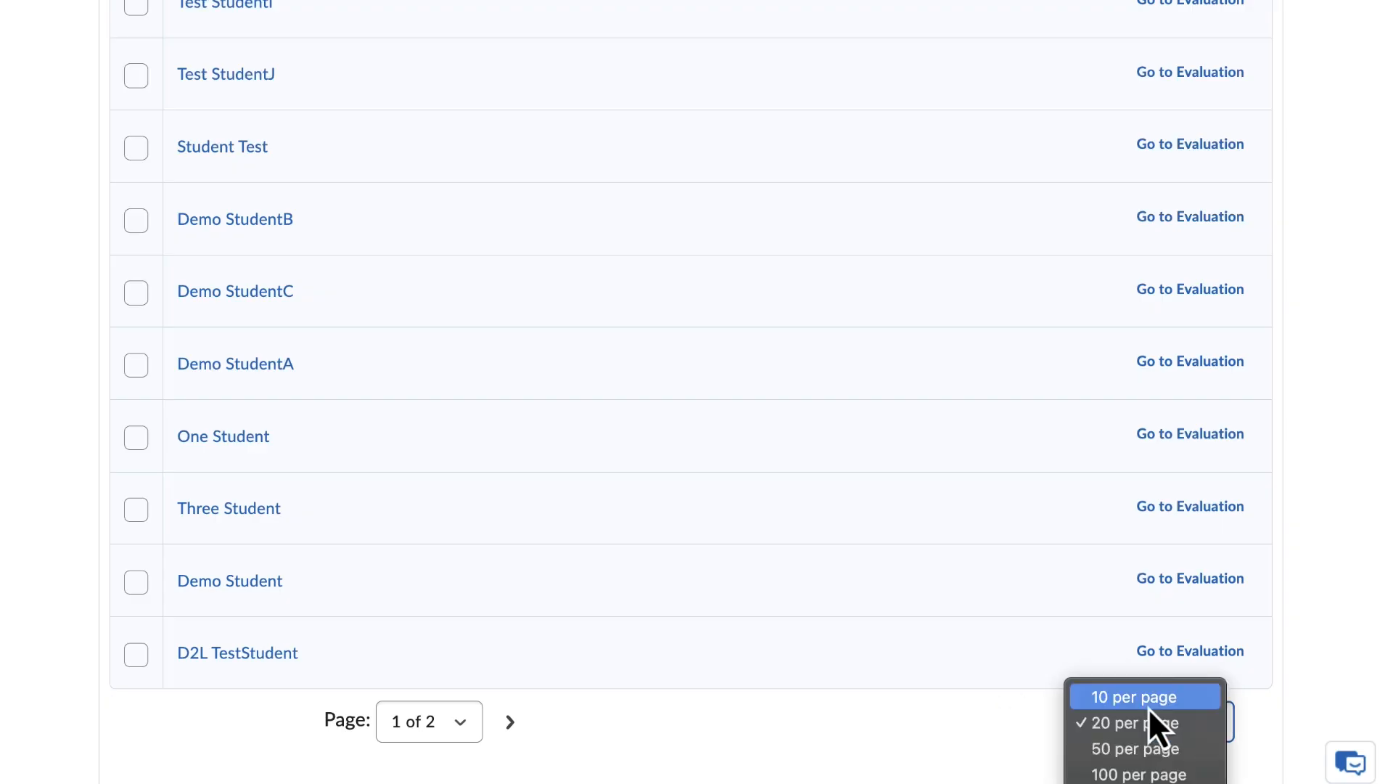
{"action": "left_click", "coordinate": [1139, 783]}
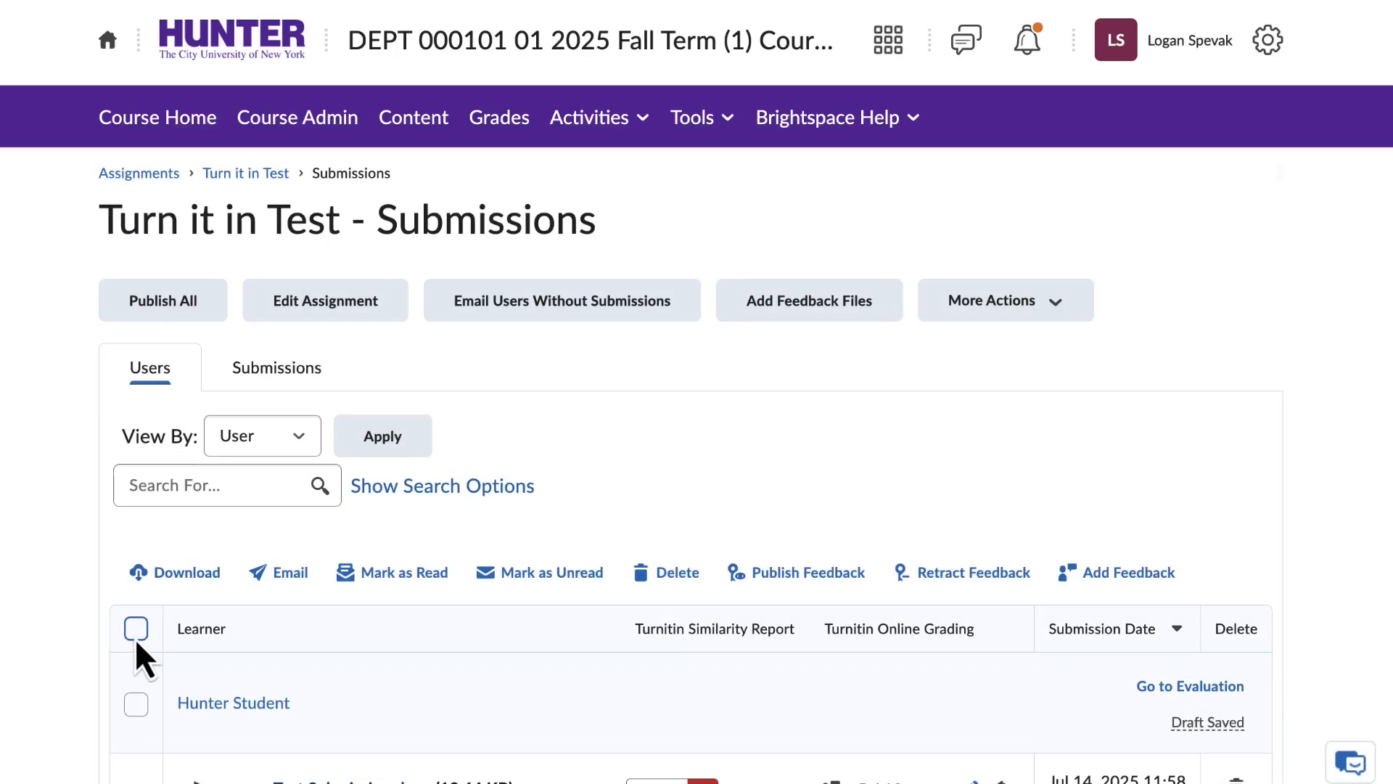
Select all learners in the Turn it in Test submissions list, publish their feedback, and check the published status.
{"action": "left_click", "coordinate": [136, 628]}
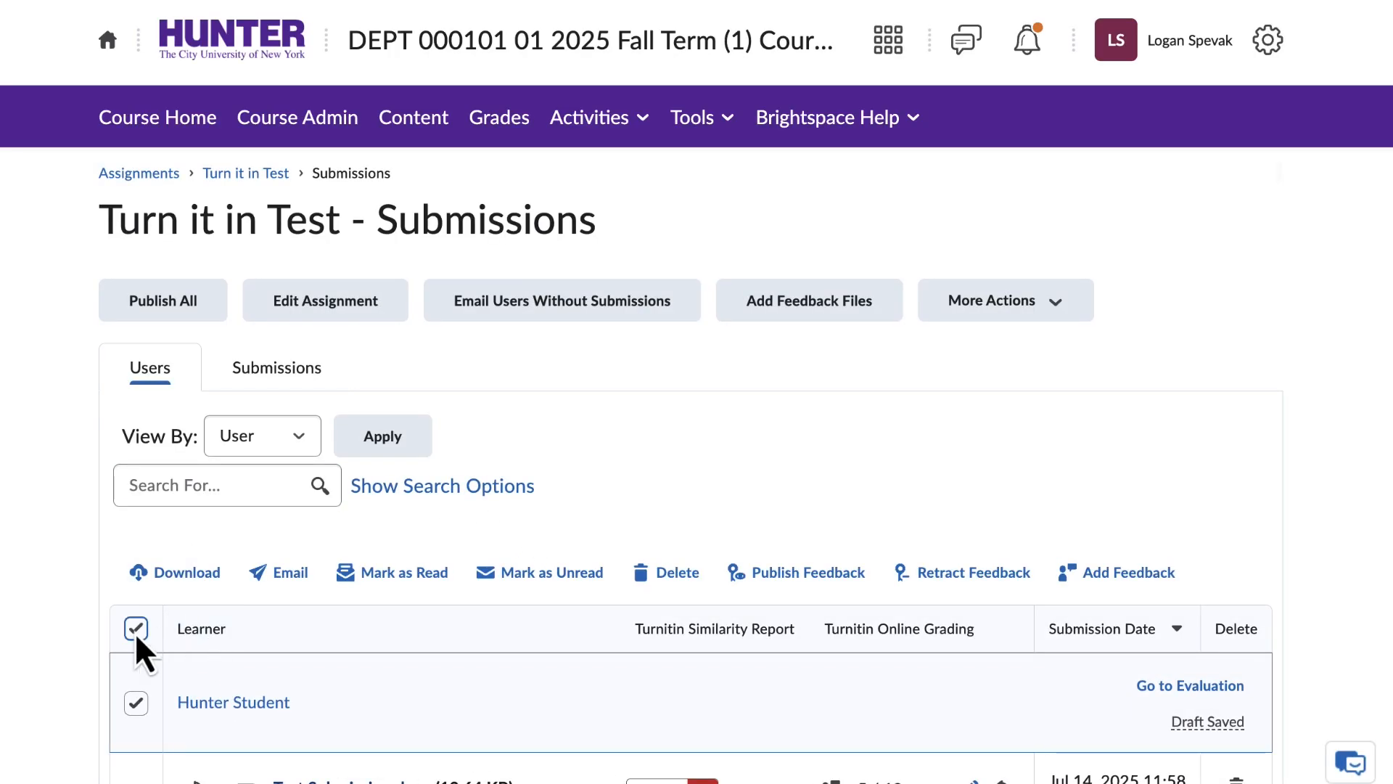
{"action": "left_click", "coordinate": [783, 572]}
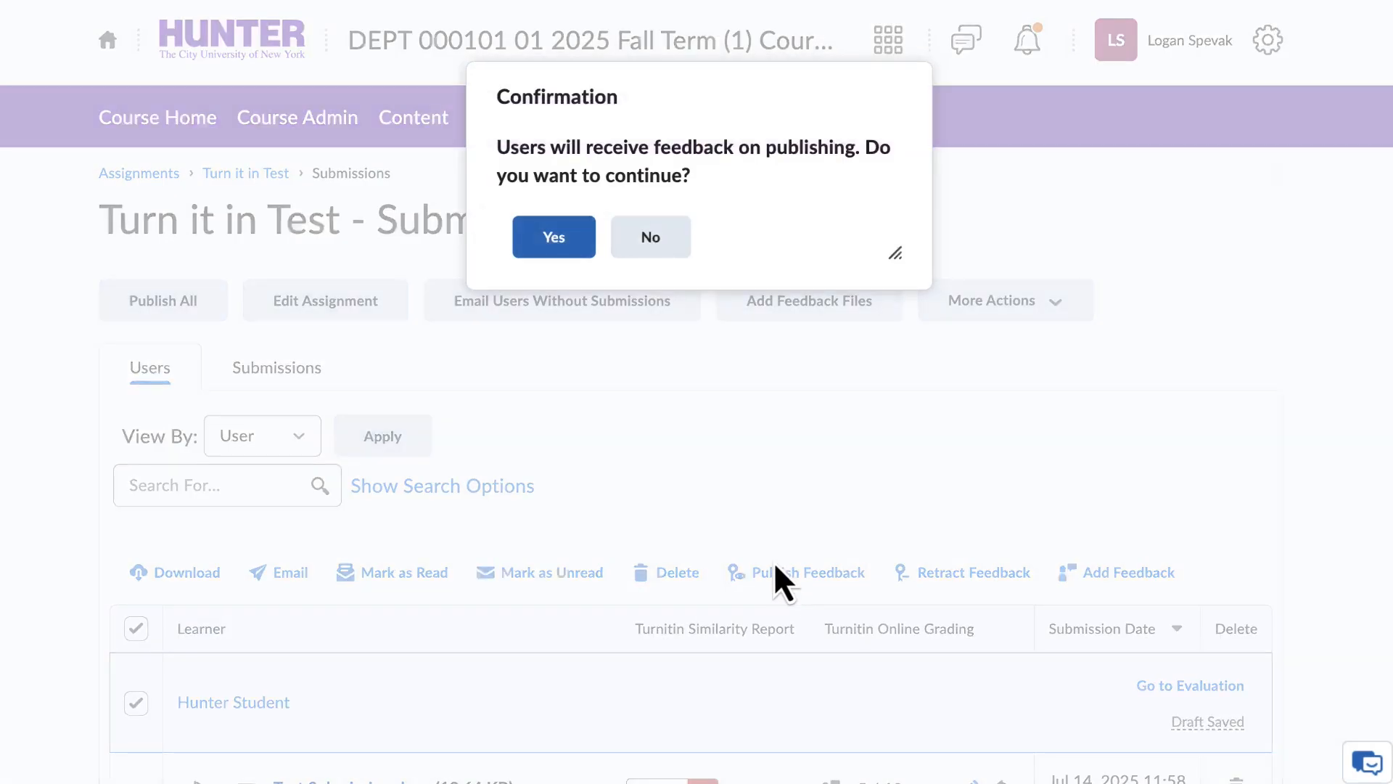
{"action": "left_click", "coordinate": [579, 251]}
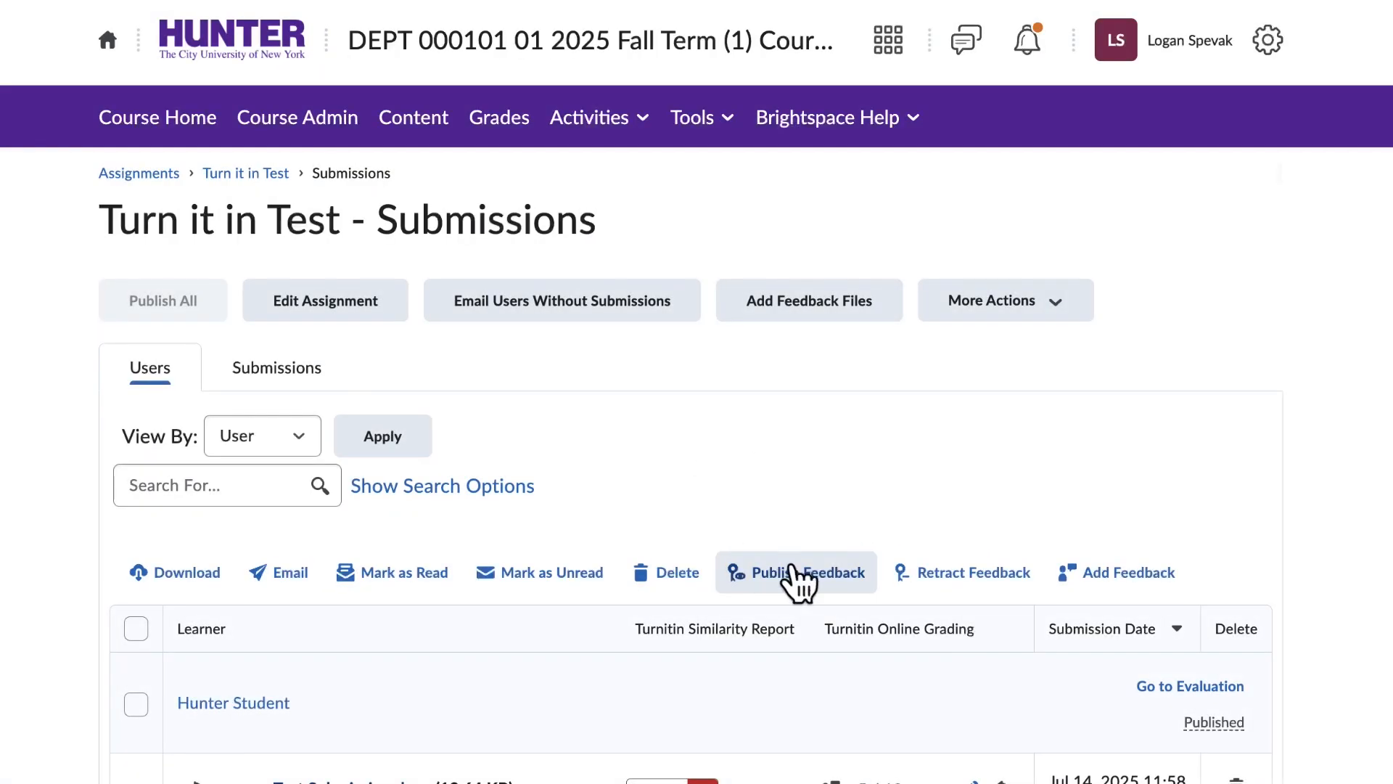
{"action": "scroll", "coordinate": [795, 573], "scroll_direction": "down", "scroll_amount": 5}
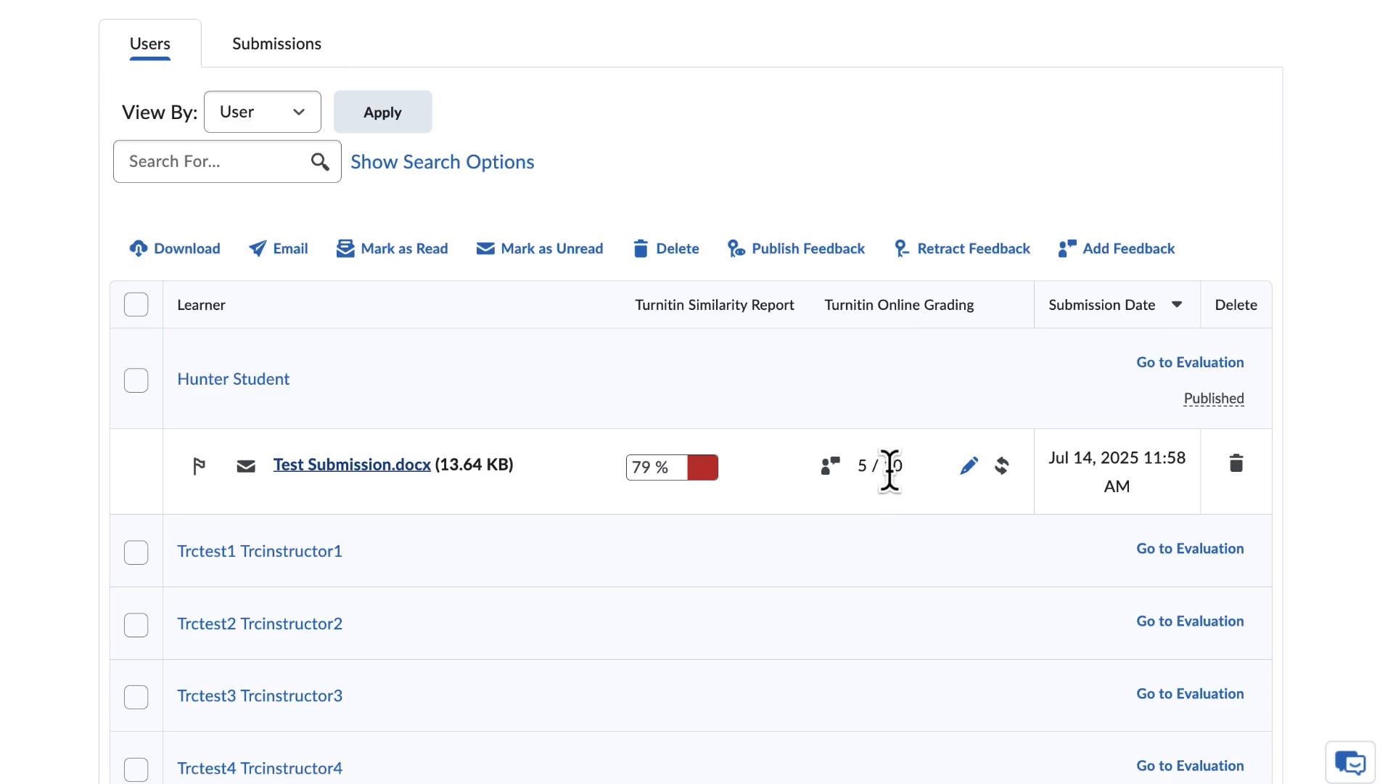
{"action": "scroll", "coordinate": [891, 479], "scroll_direction": "up", "scroll_amount": 5}
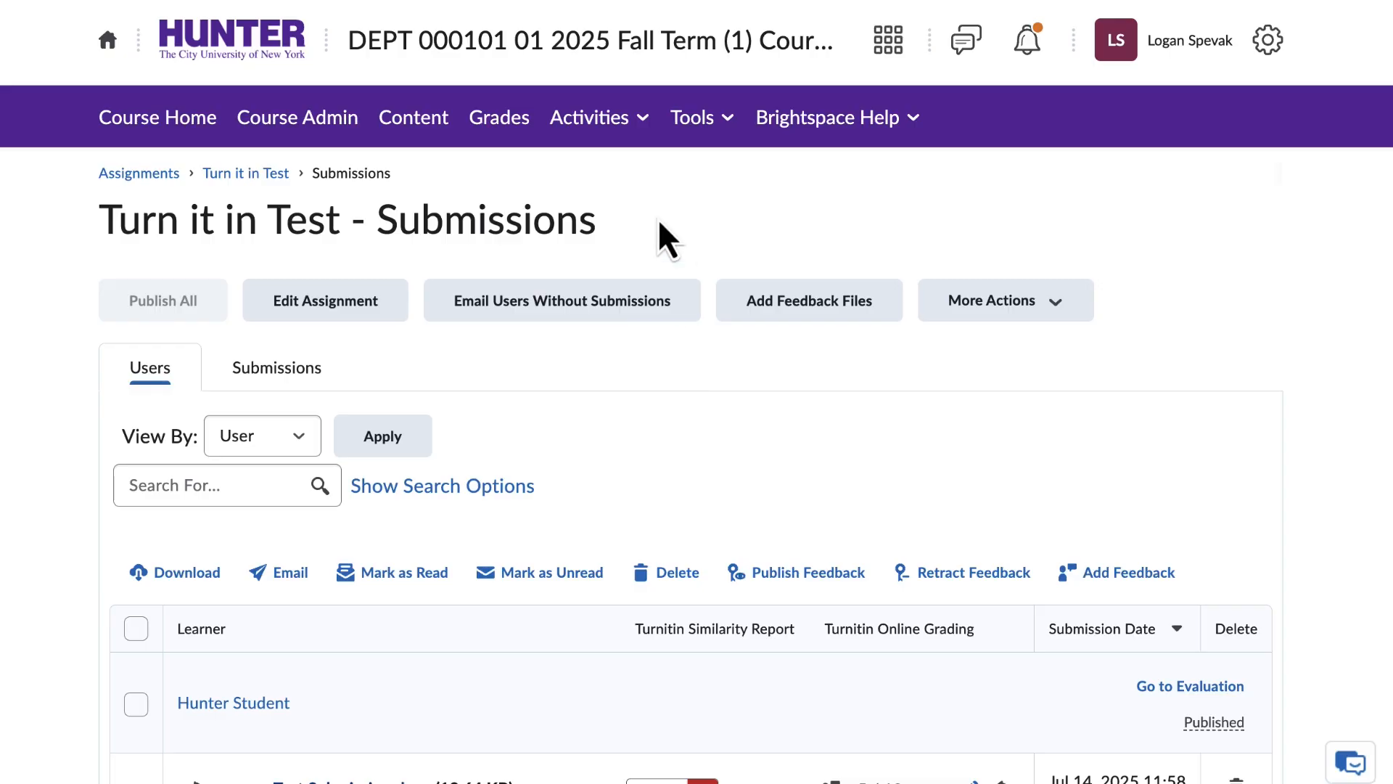
Go to the course's Assignments page and start a new assignment.
{"action": "left_click", "coordinate": [594, 130]}
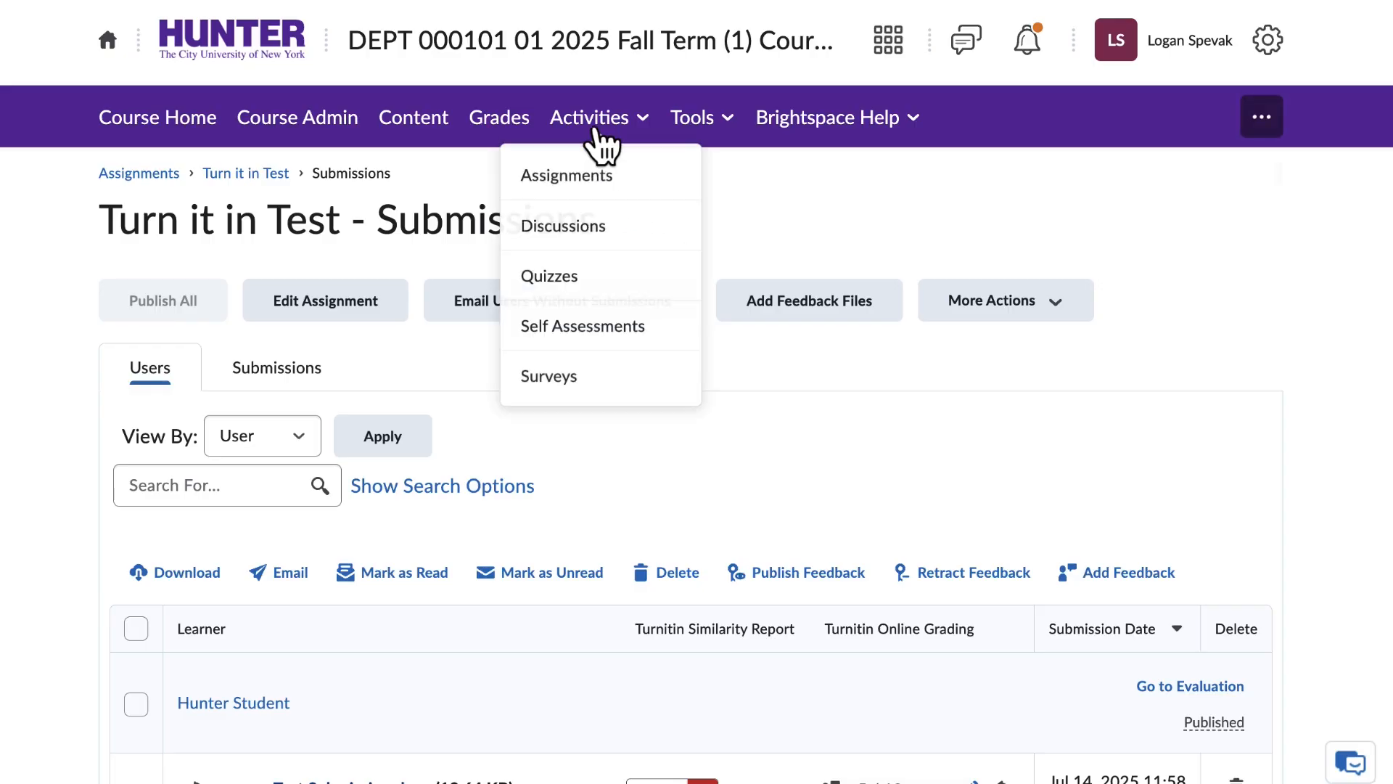
{"action": "left_click", "coordinate": [555, 183]}
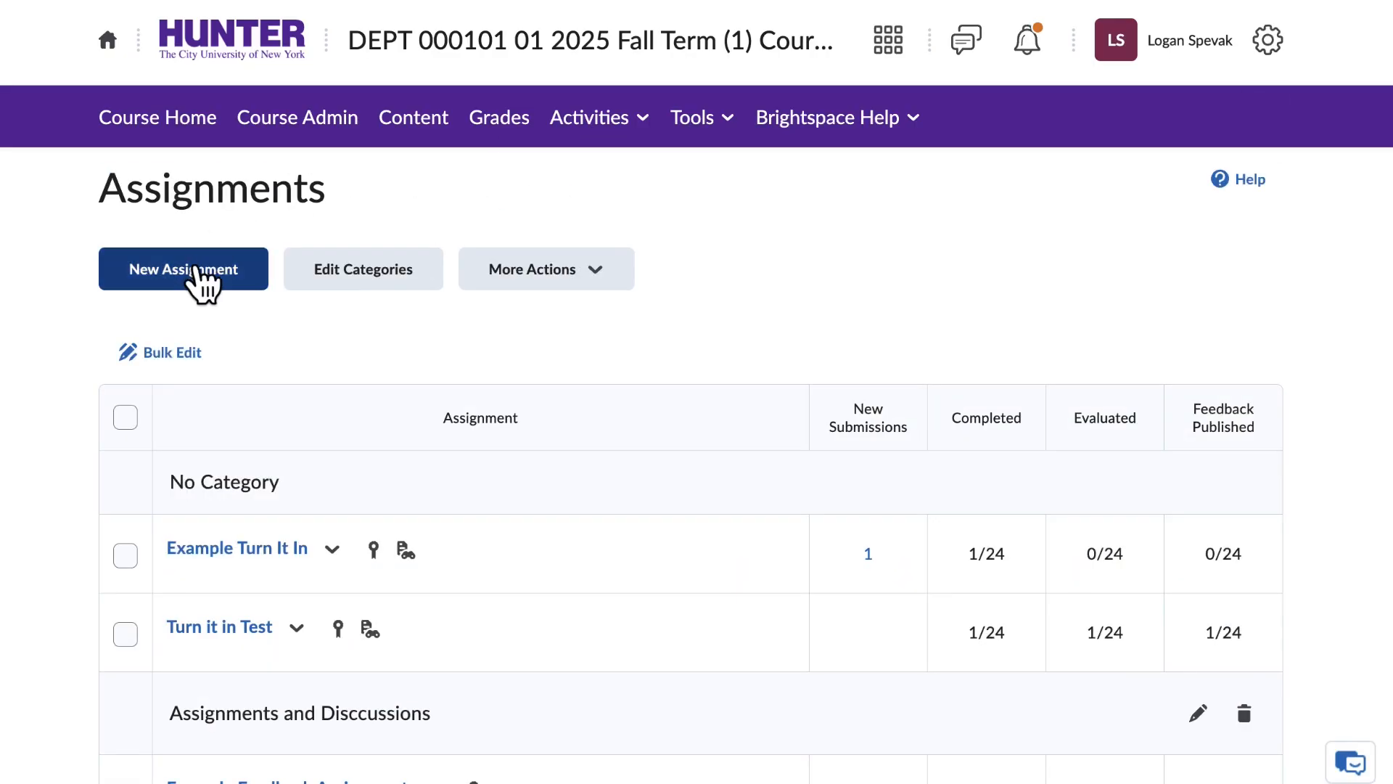
{"action": "left_click", "coordinate": [197, 276]}
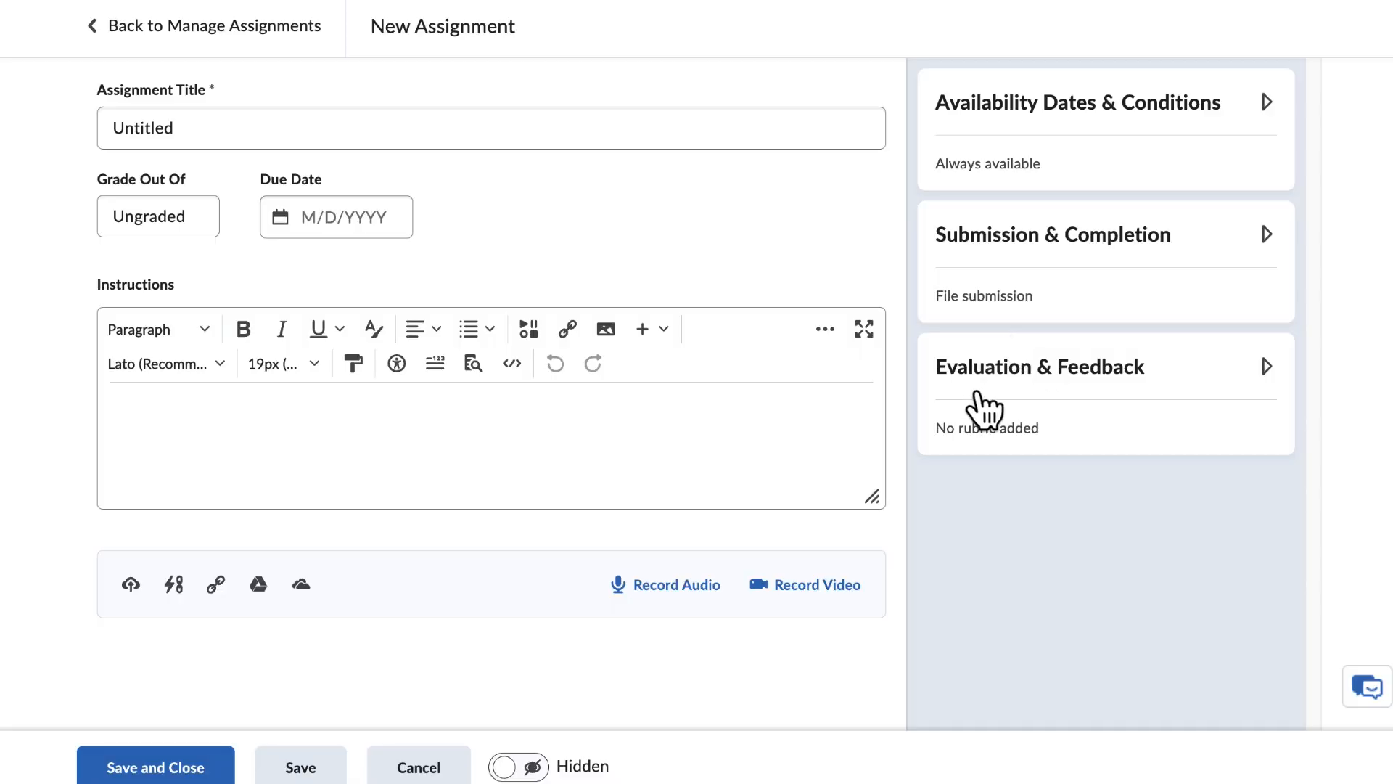
Expand the new assignment's Evaluation & Feedback settings and locate the Turnitin integration options.
{"action": "left_click", "coordinate": [1087, 387]}
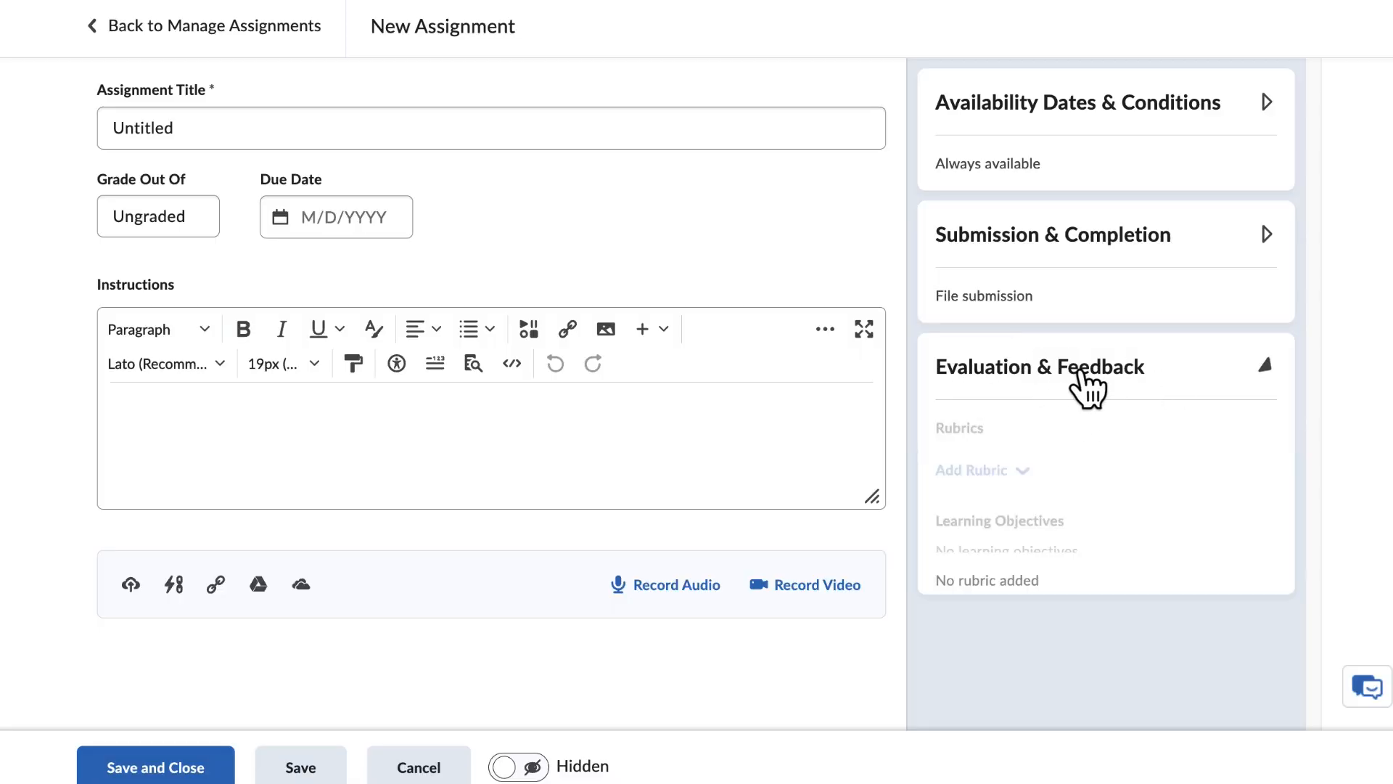
{"action": "scroll", "coordinate": [1081, 375], "scroll_direction": "down", "scroll_amount": 5}
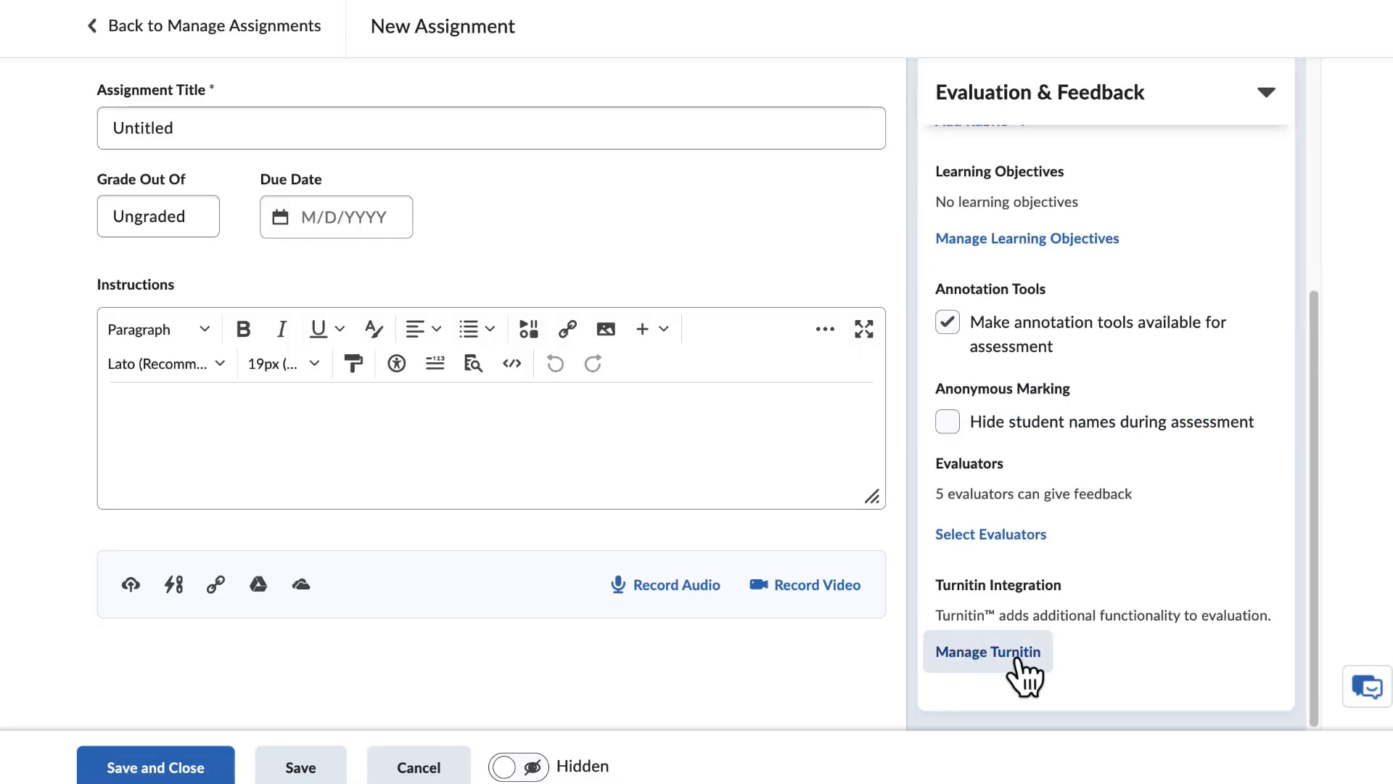